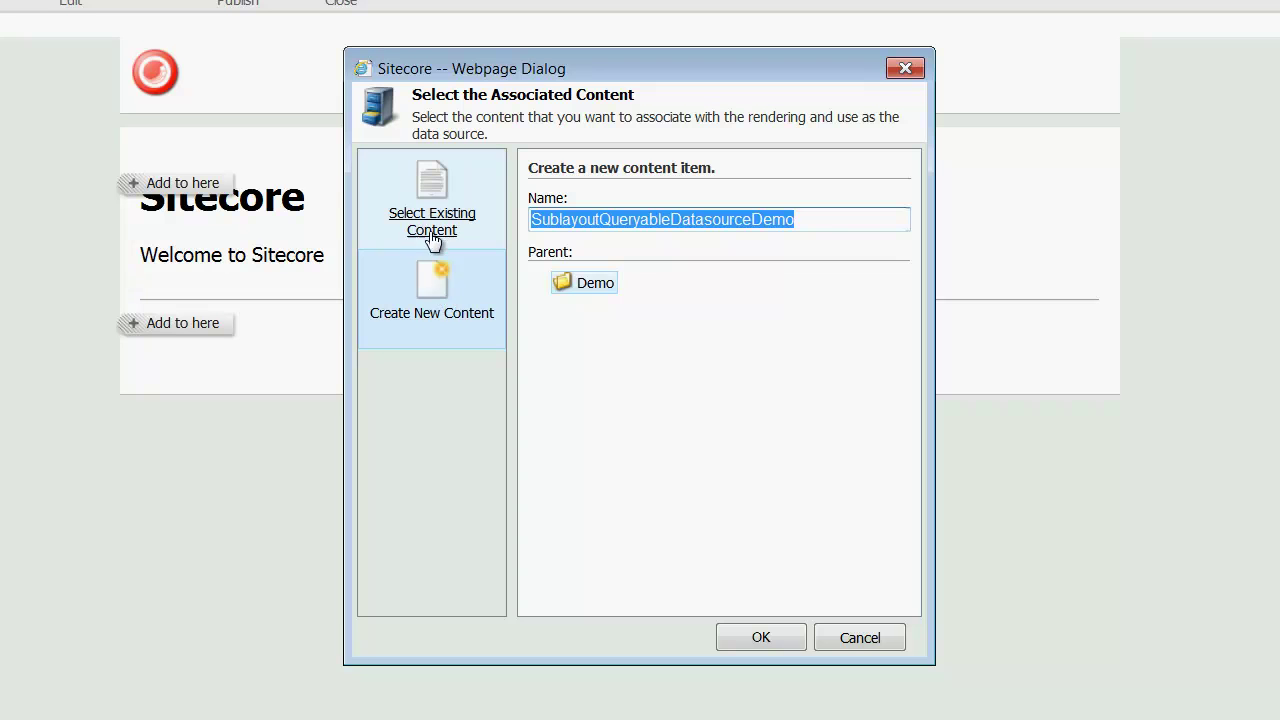
Step: Create the content item SublayoutQueryableDatasourceDemo1 under Demo as the component's data source and enter "blabla" as its text
{"action": "left_click", "coordinate": [820, 220]}
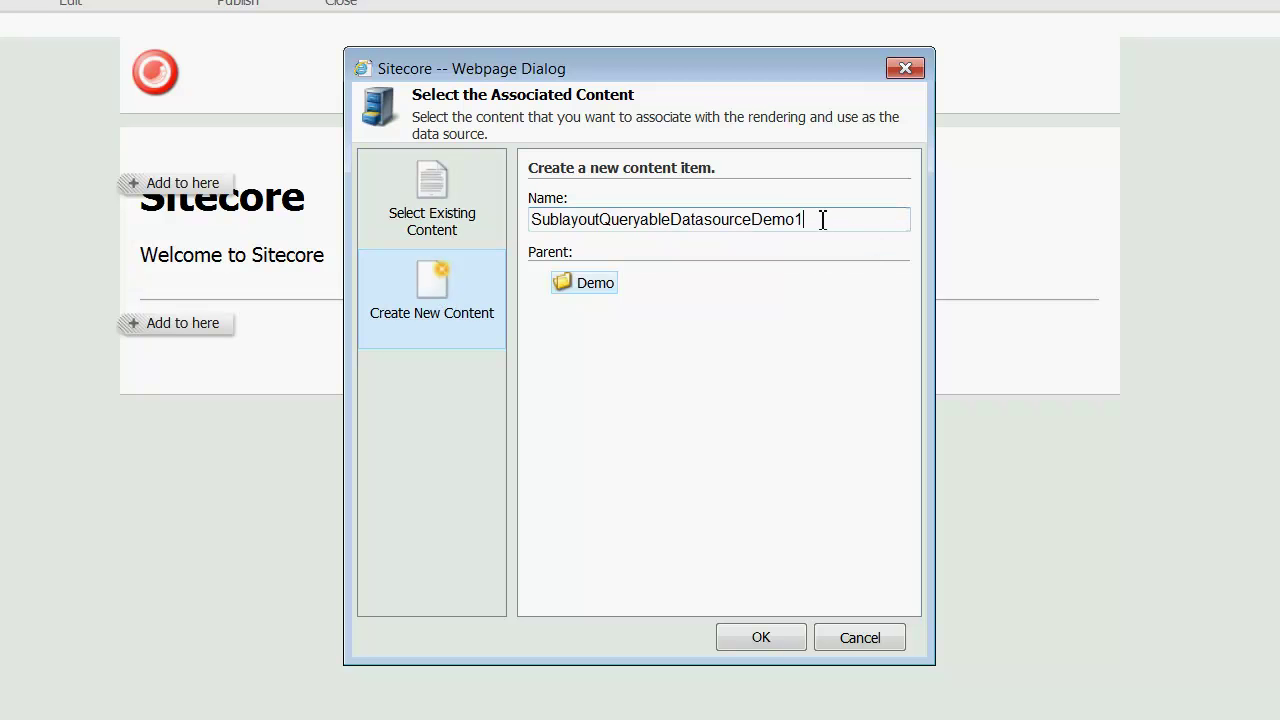
{"action": "left_click", "coordinate": [761, 639]}
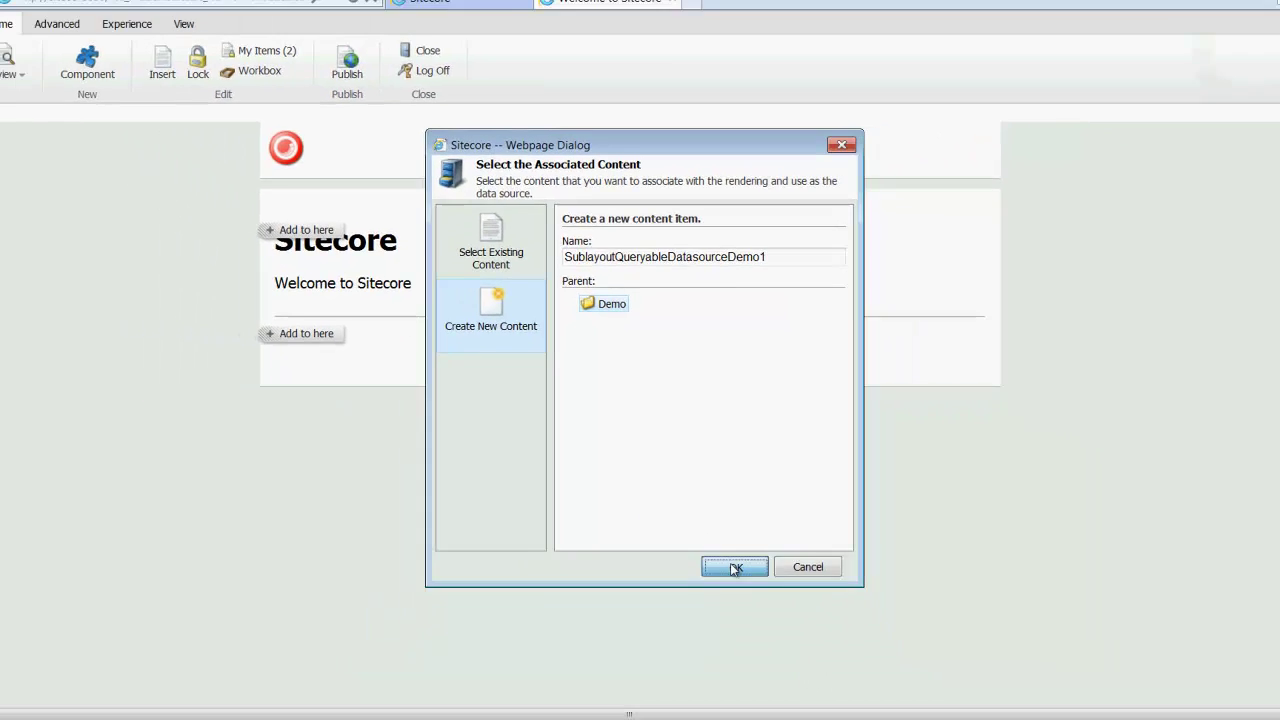
{"action": "left_click", "coordinate": [412, 361]}
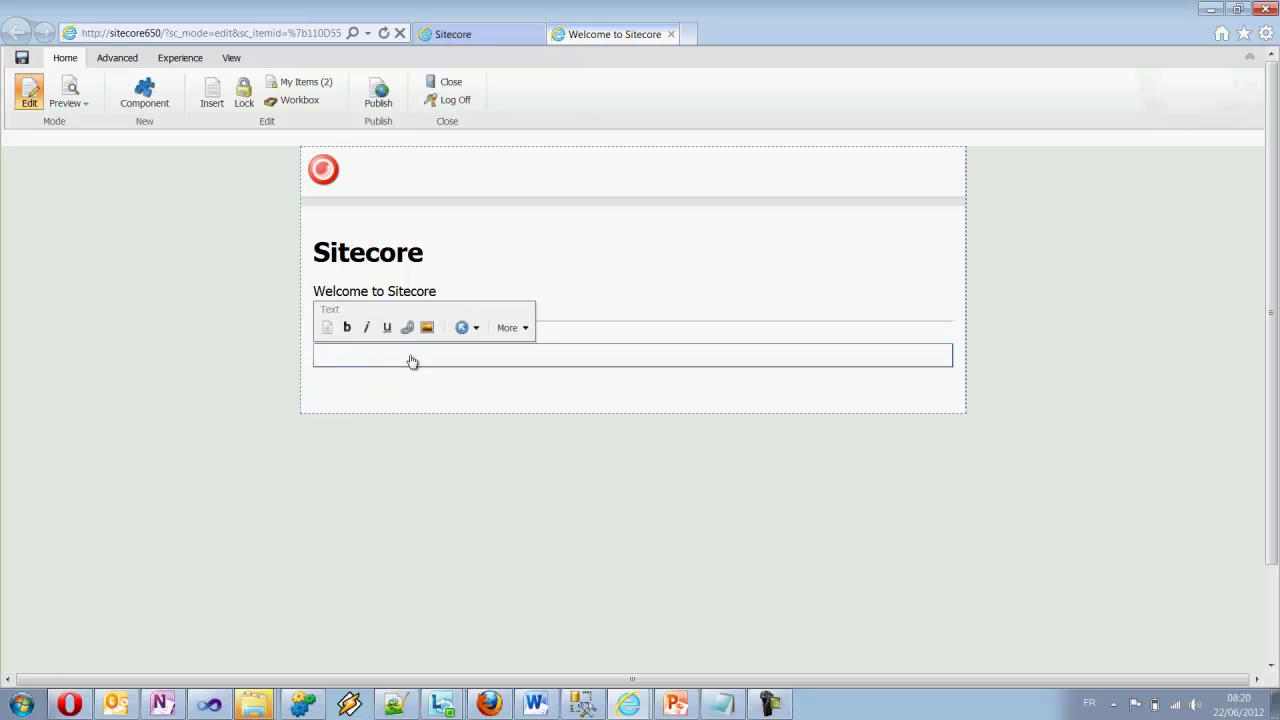
{"action": "left_click", "coordinate": [443, 450]}
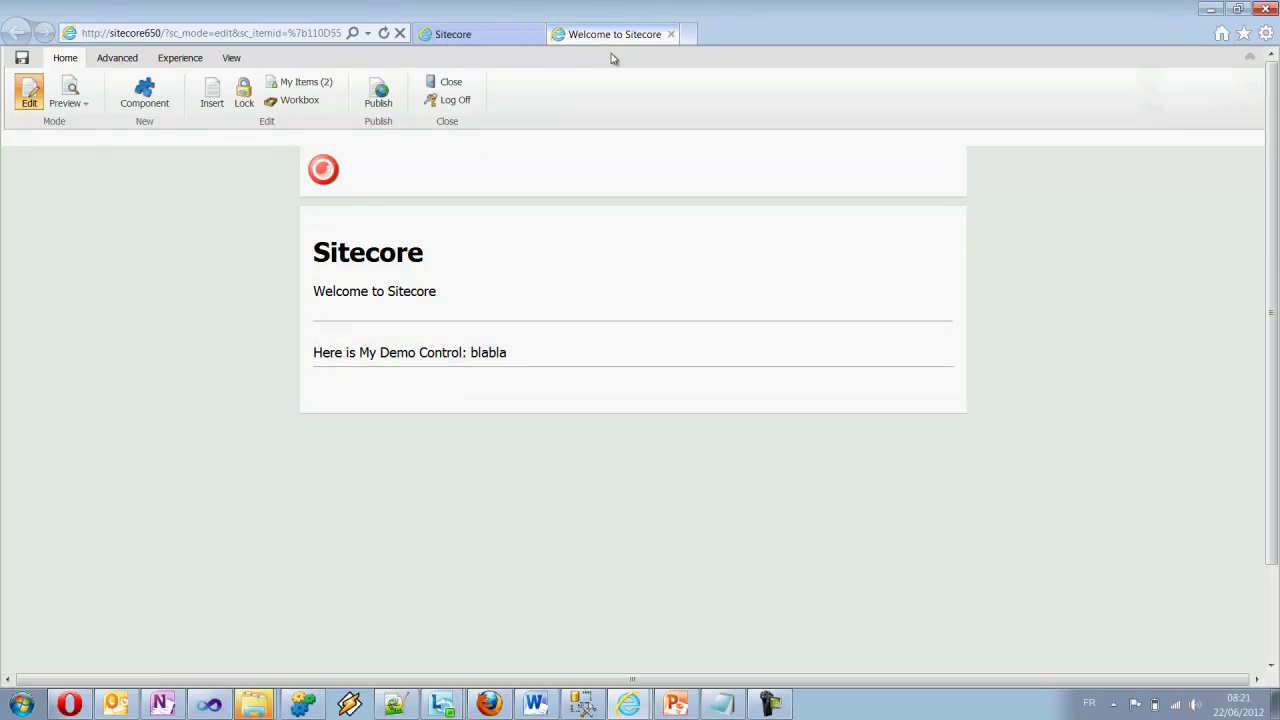
Step: Return to the Content Editor, refresh Website1's Demo folder and view the SublayoutQueryableDatasourceDemo1 item with a wider content tree
{"action": "middle_click", "coordinate": [580, 38]}
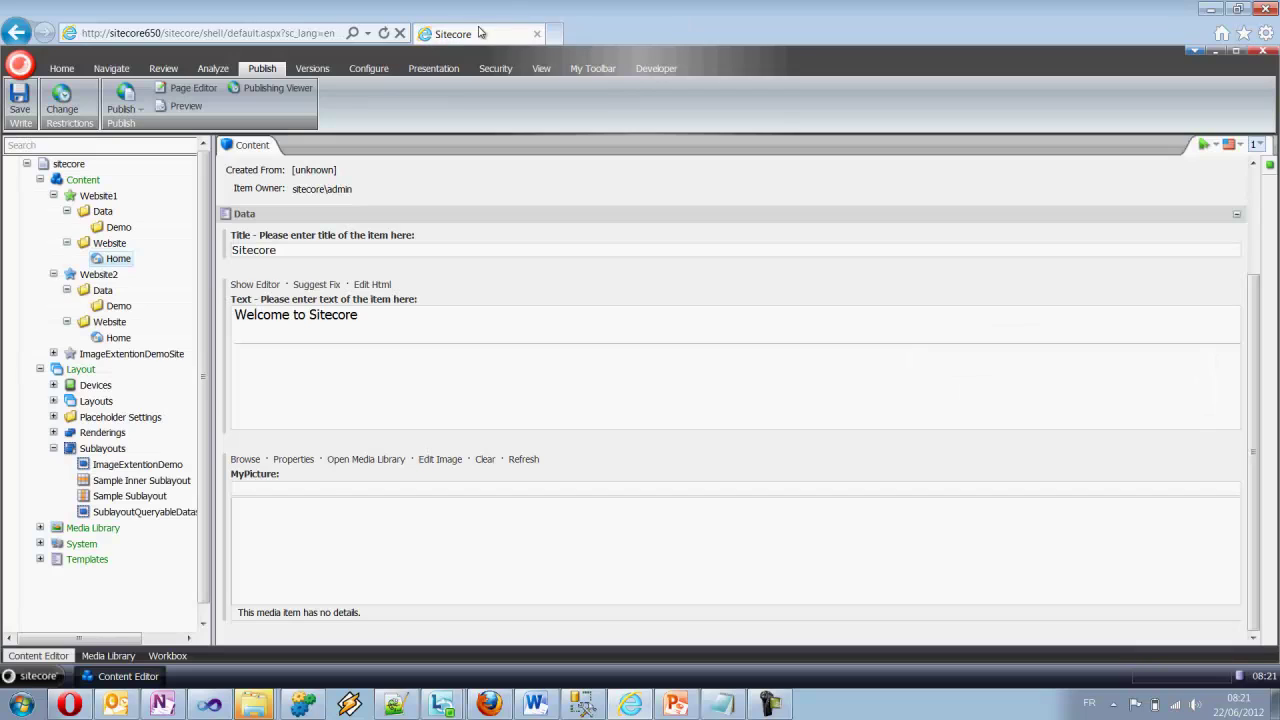
{"action": "left_click", "coordinate": [116, 228]}
{"action": "right_click", "coordinate": [117, 228]}
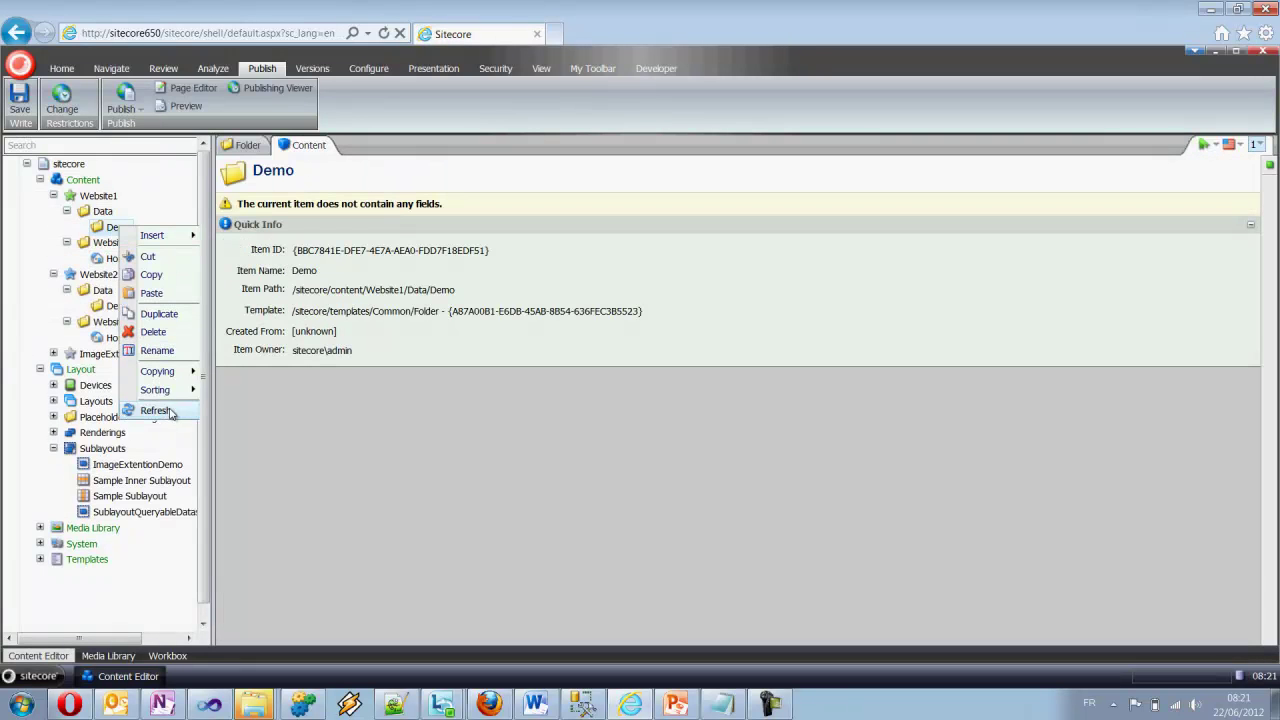
{"action": "left_click", "coordinate": [156, 411]}
{"action": "left_click", "coordinate": [152, 243]}
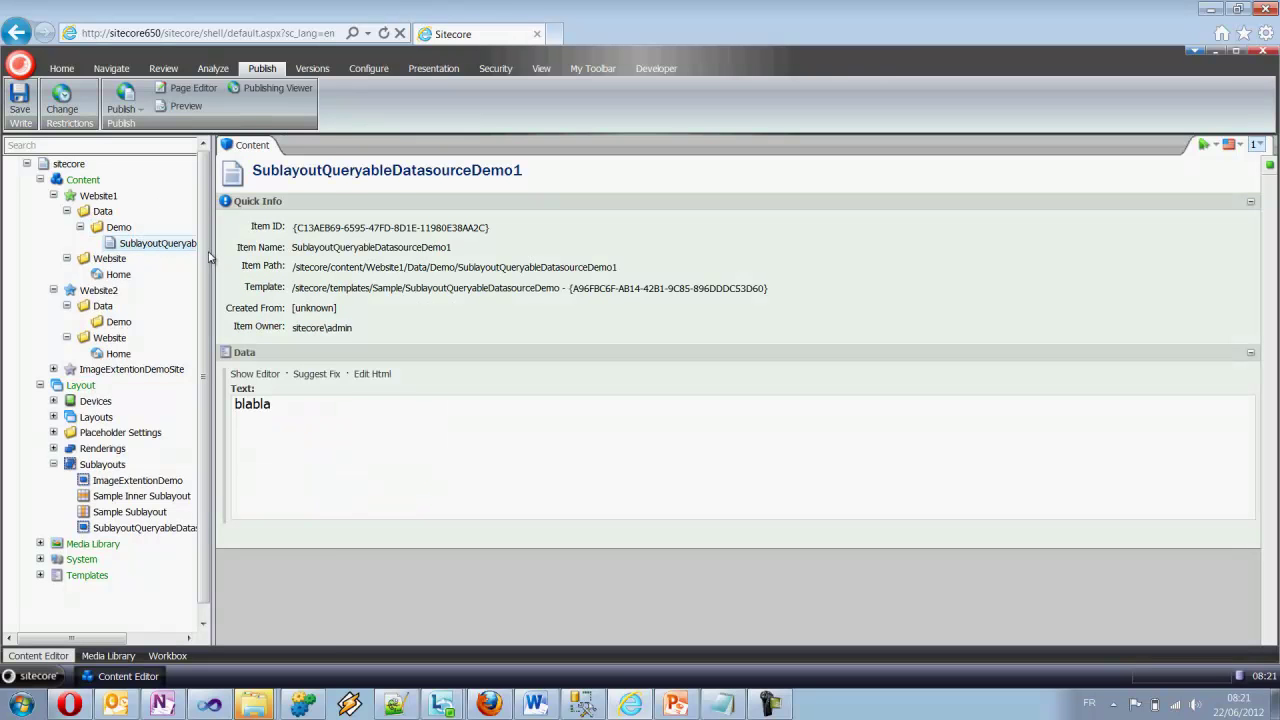
{"action": "left_click_drag", "start_coordinate": [210, 257], "coordinate": [335, 257]}
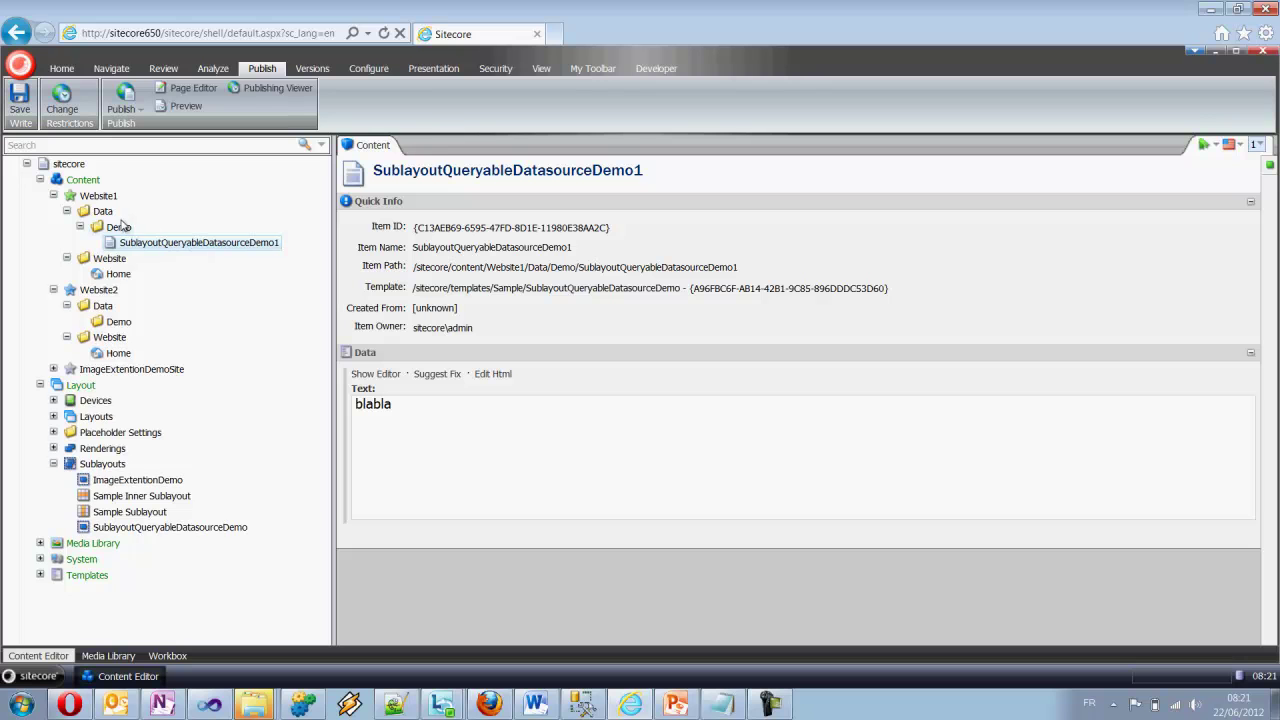
Step: View Website2's Home item and its Demo data folder
{"action": "left_click", "coordinate": [117, 356]}
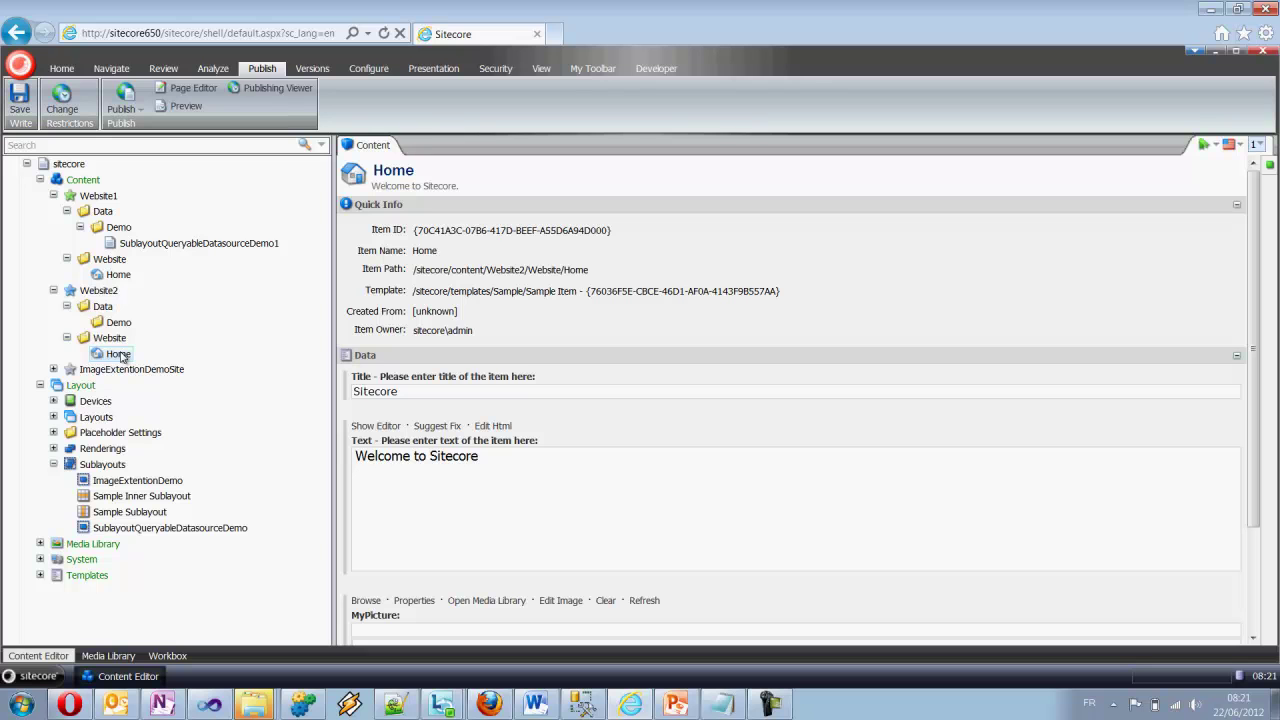
{"action": "left_click", "coordinate": [120, 322]}
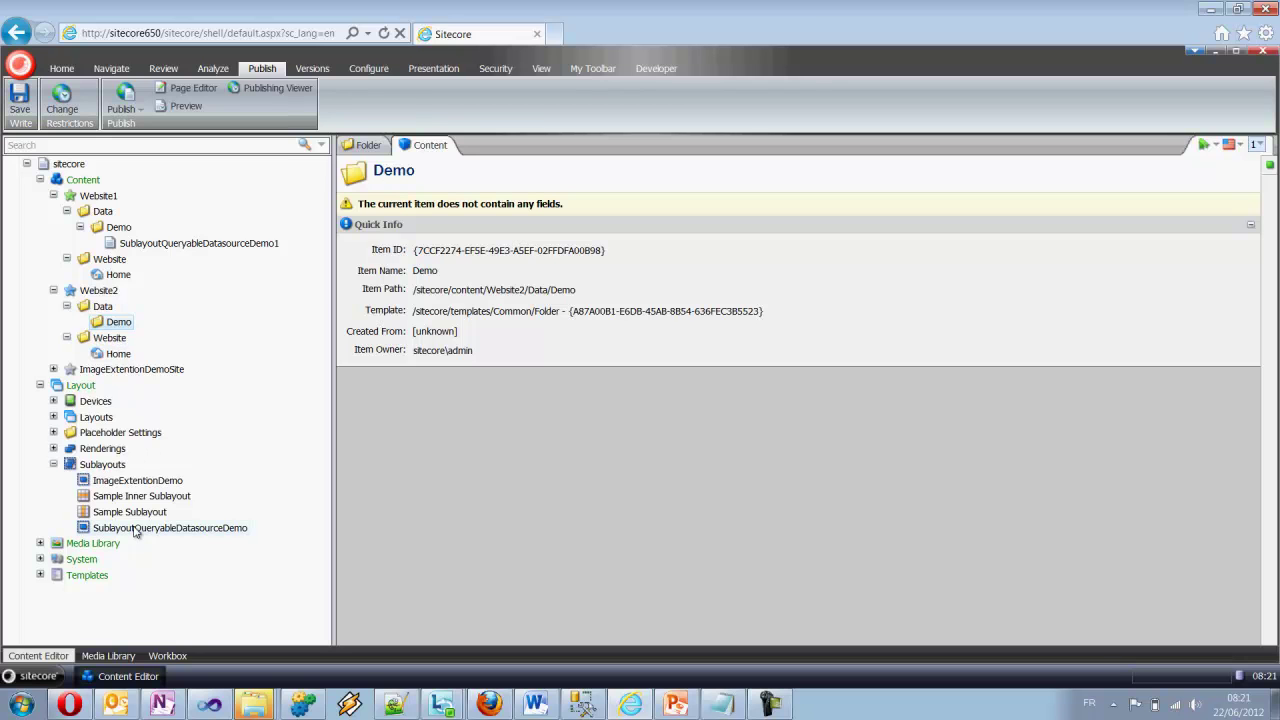
Step: Open the SublayoutQueryableDatasourceDemo sublayout and examine its Datasource Location and Datasource Template fields
{"action": "left_click", "coordinate": [115, 528]}
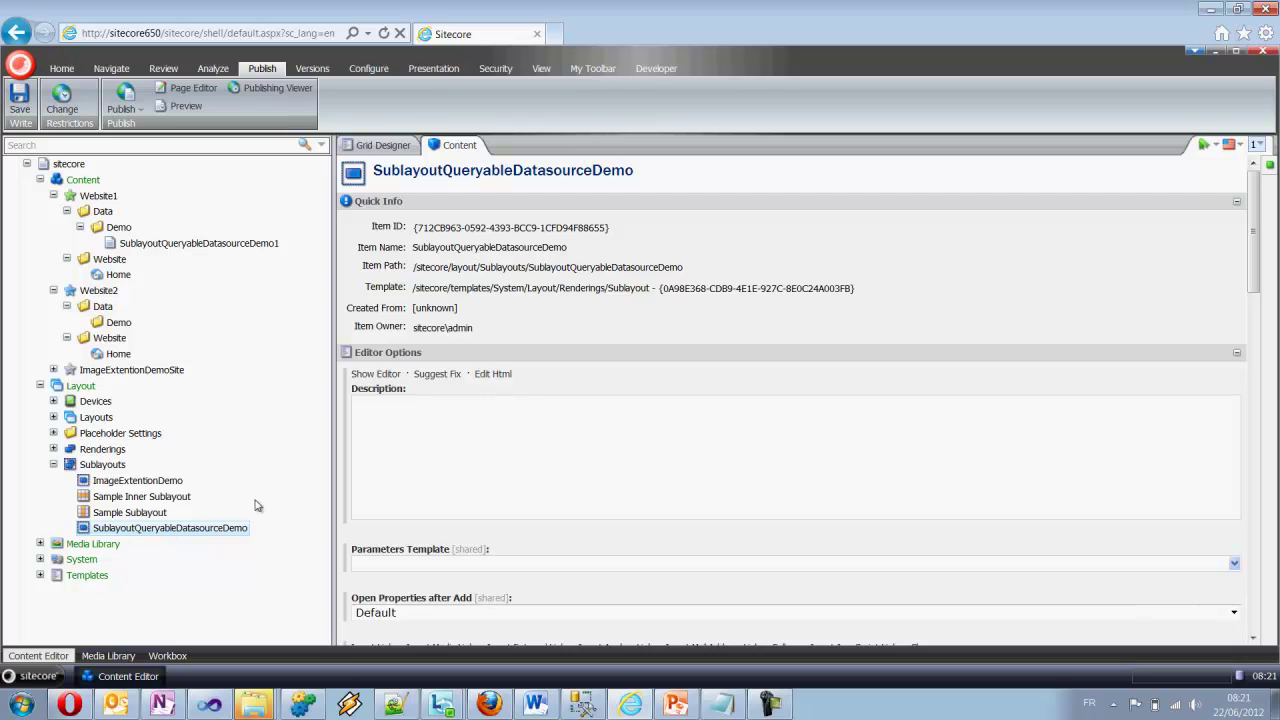
{"action": "scroll", "coordinate": [520, 320], "scroll_direction": "down", "scroll_amount": 5}
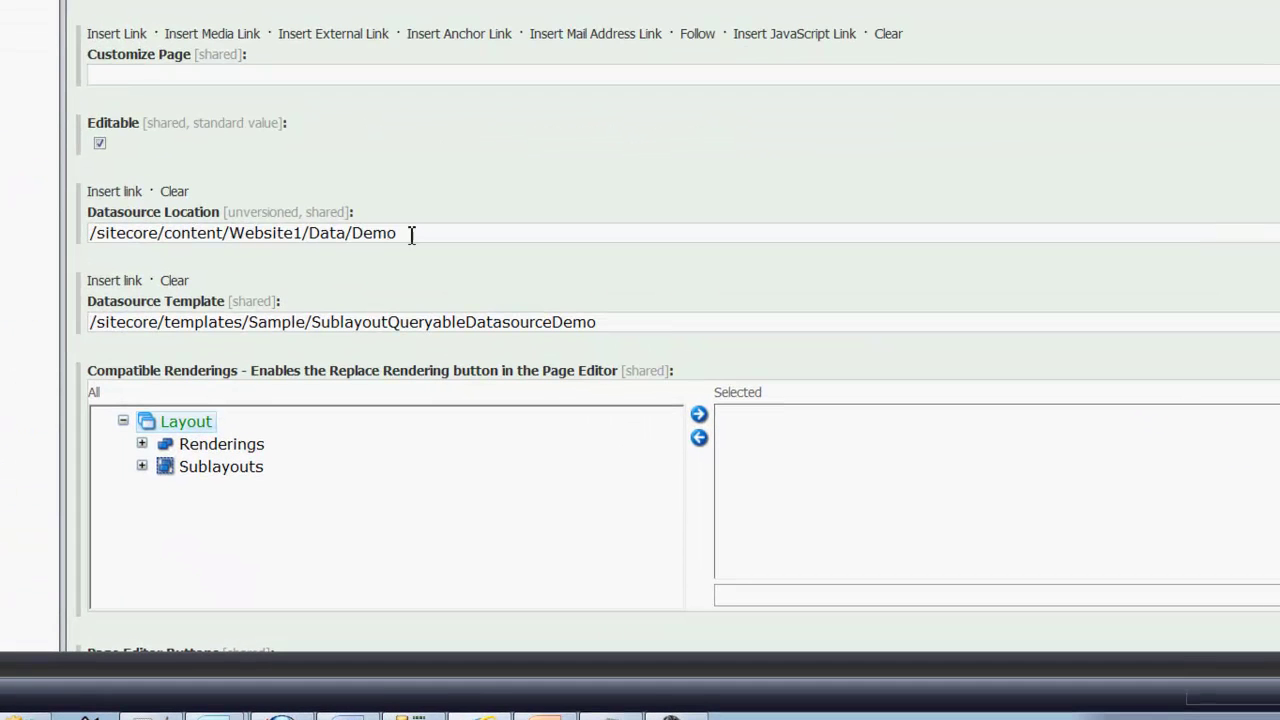
{"action": "triple_click", "coordinate": [411, 235]}
{"action": "left_click", "coordinate": [348, 238]}
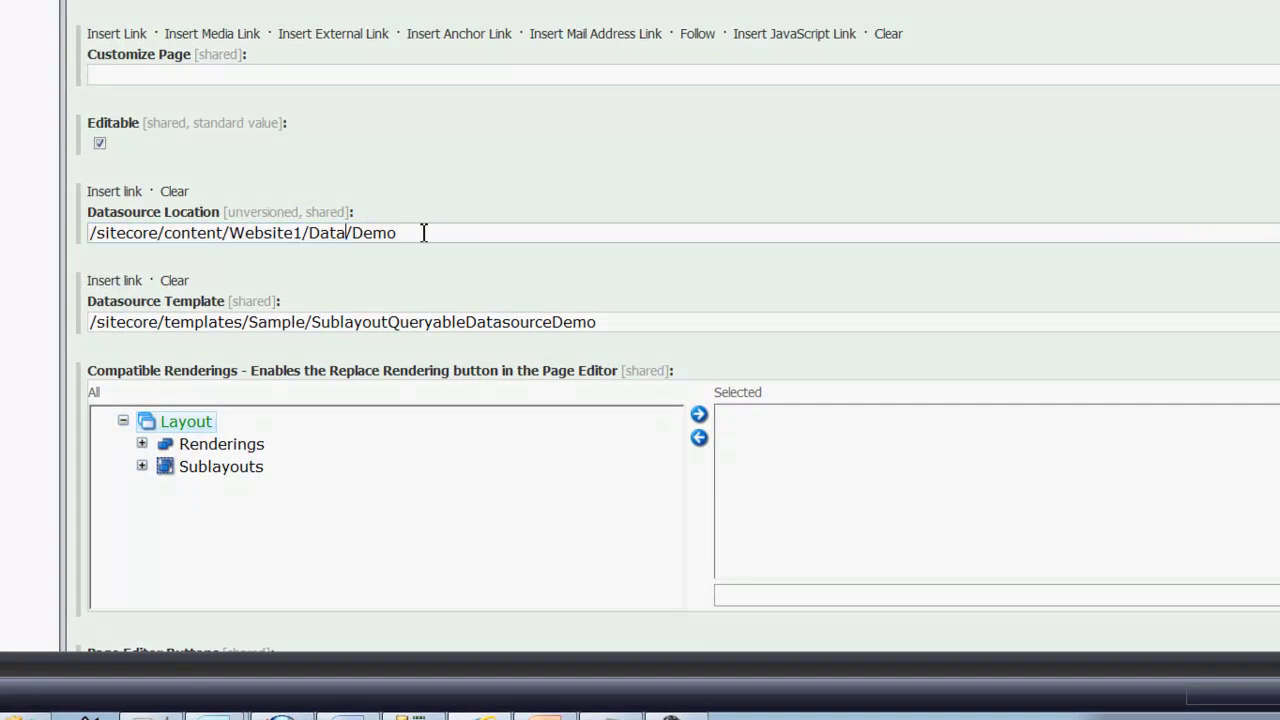
{"action": "left_click_drag", "start_coordinate": [424, 233], "coordinate": [397, 240]}
{"action": "left_click", "coordinate": [146, 326]}
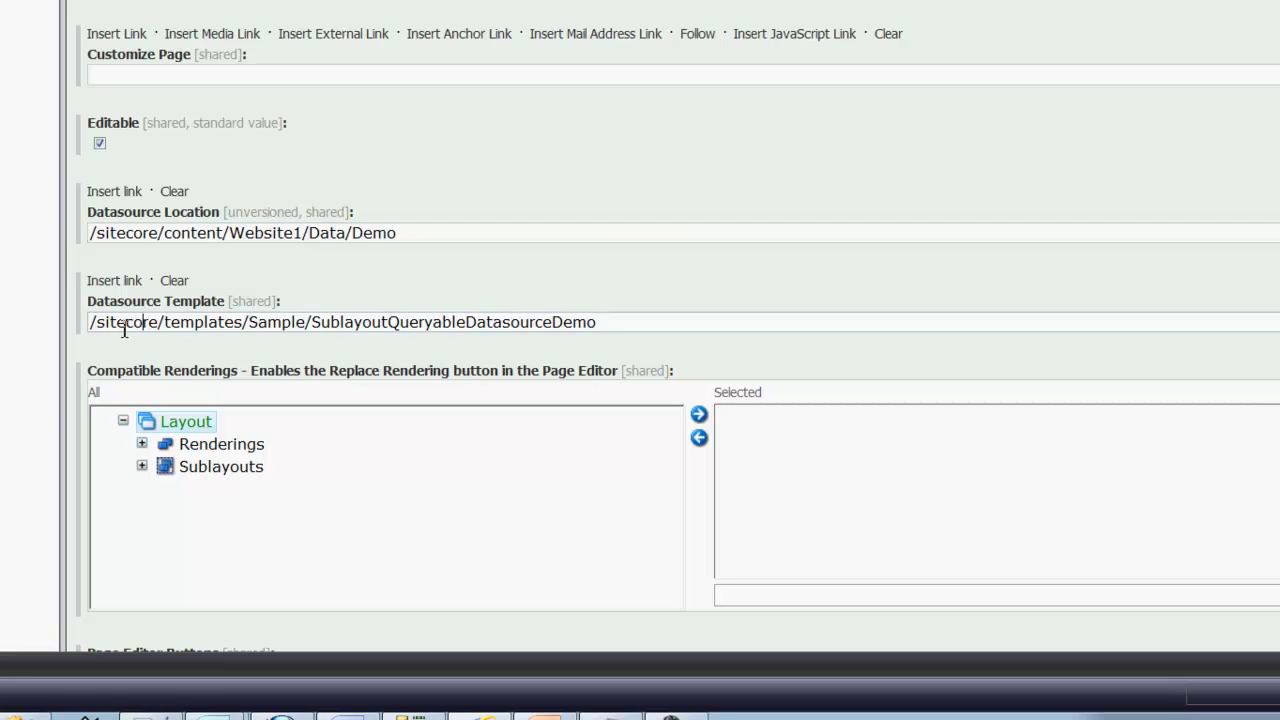
{"action": "left_click_drag", "start_coordinate": [90, 322], "coordinate": [474, 336]}
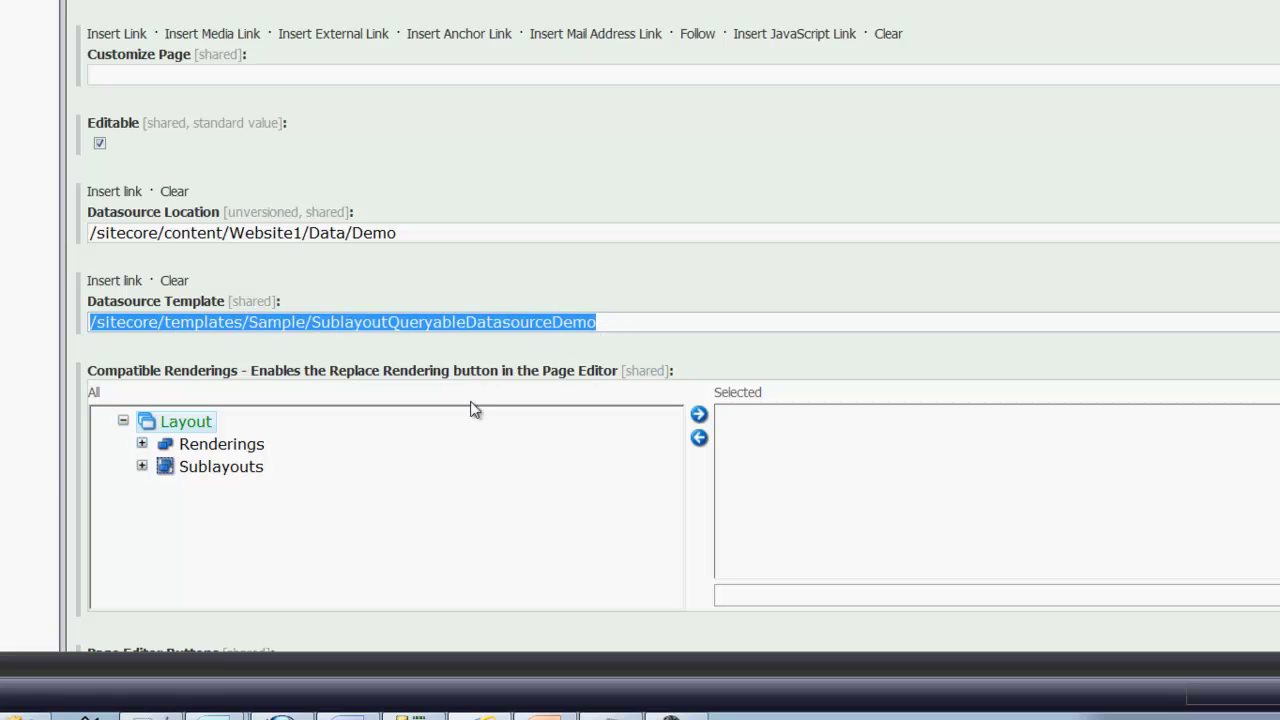
{"action": "left_click", "coordinate": [410, 233]}
{"action": "left_click_drag", "start_coordinate": [410, 233], "coordinate": [107, 215]}
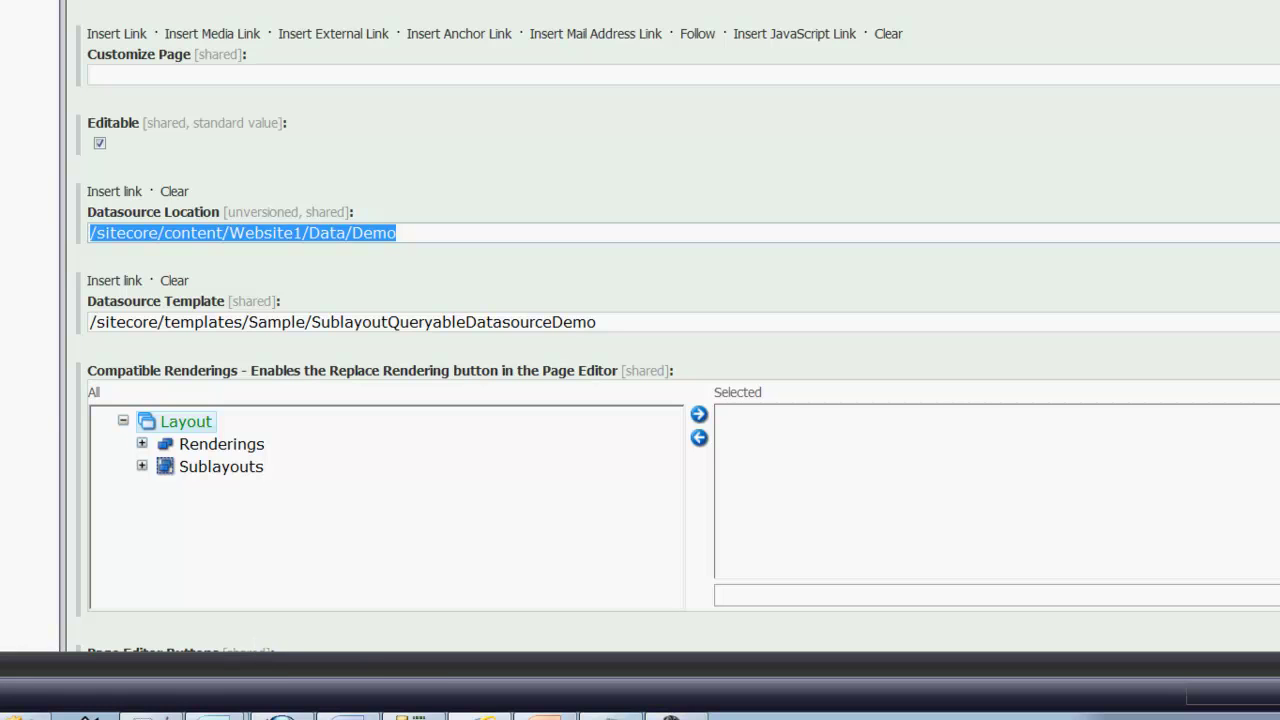
{"action": "key", "text": "alt+Tab"}
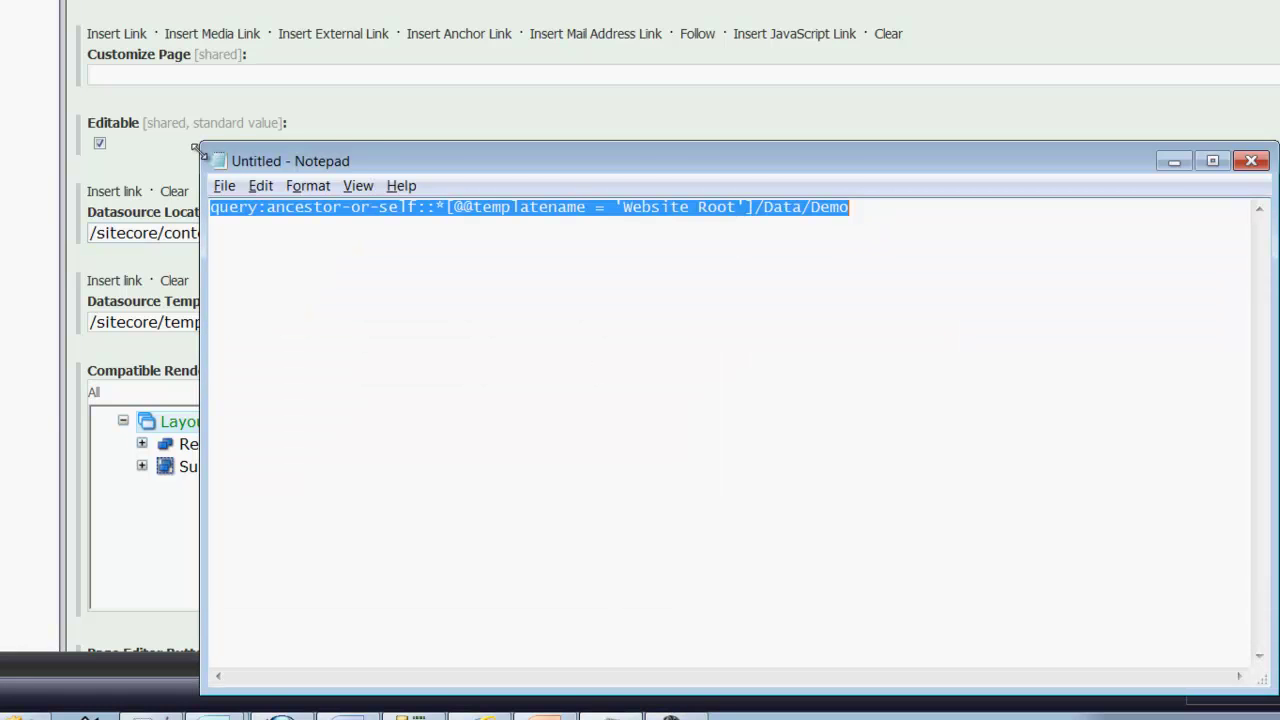
{"action": "left_click", "coordinate": [406, 112]}
{"action": "left_click_drag", "start_coordinate": [468, 228], "coordinate": [55, 208]}
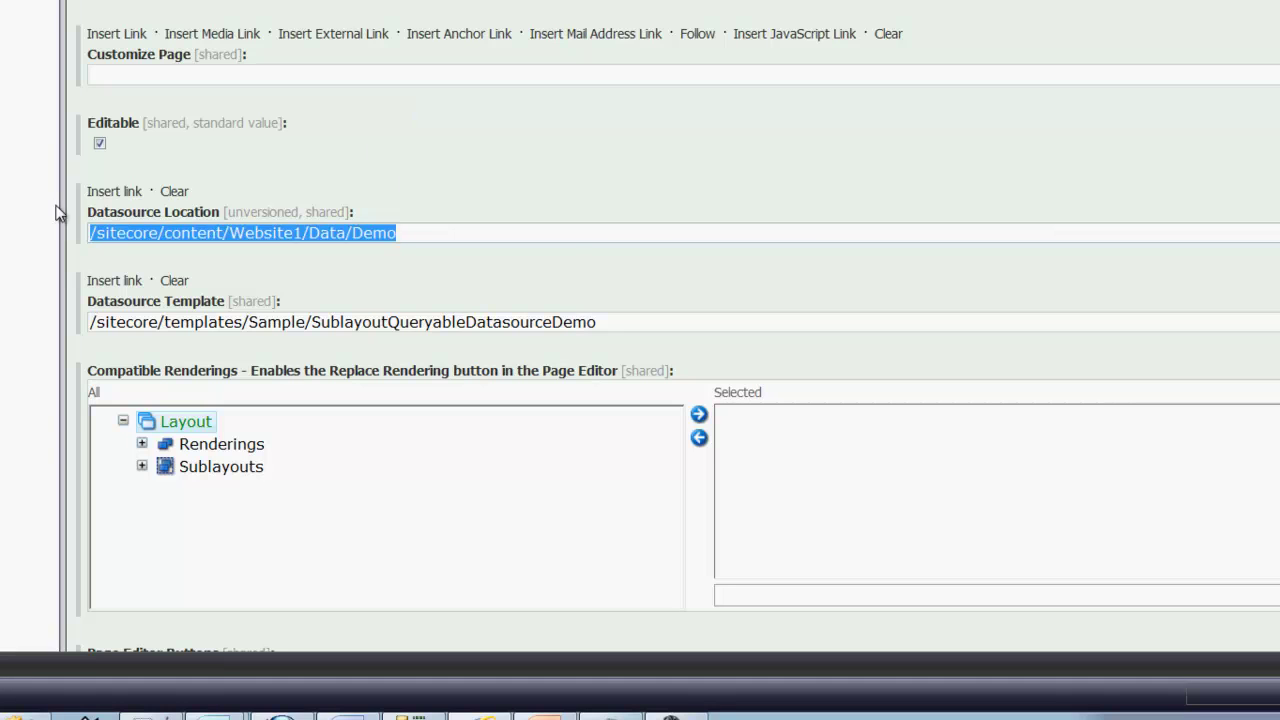
{"action": "type", "text": "query:ancestor-or-self::*[@@templatename = 'Website Root']/Data/Demo"}
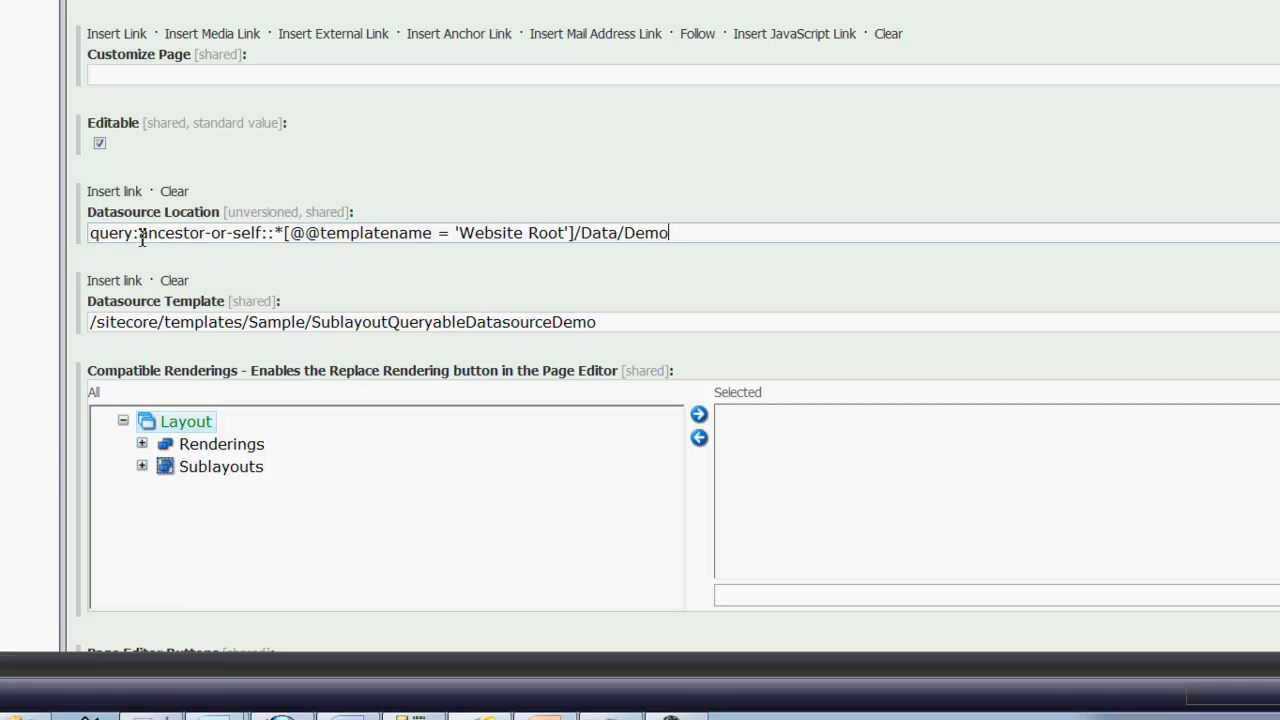
{"action": "left_click_drag", "start_coordinate": [140, 234], "coordinate": [287, 235]}
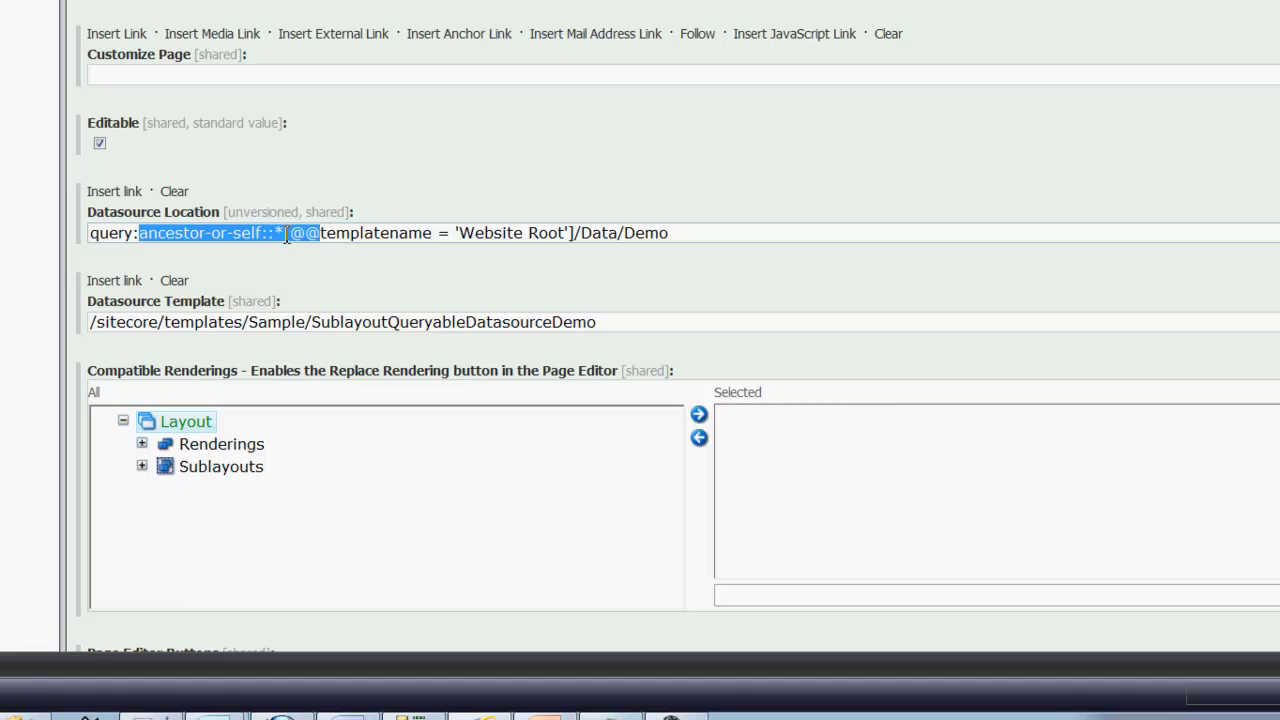
{"action": "double_click", "coordinate": [398, 232]}
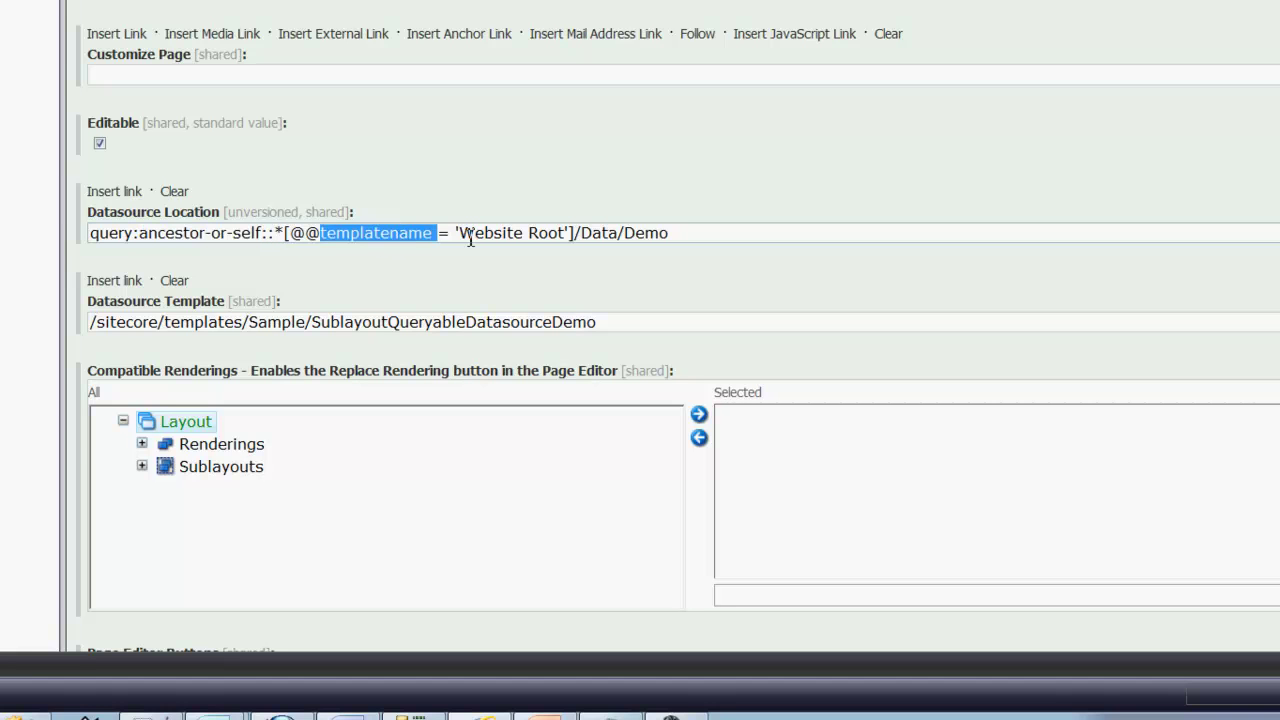
{"action": "left_click_drag", "start_coordinate": [460, 233], "coordinate": [570, 233]}
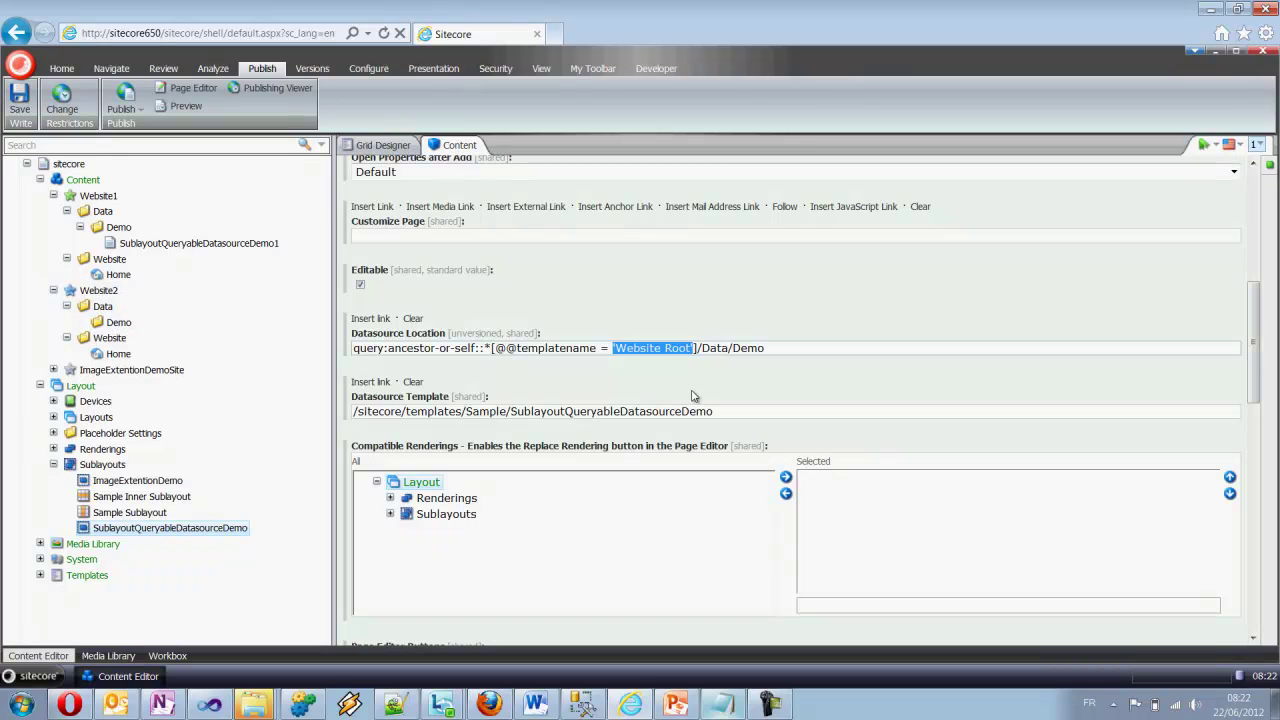
{"action": "type", "text": "'Website Root'"}
{"action": "key", "text": "ctrl+s"}
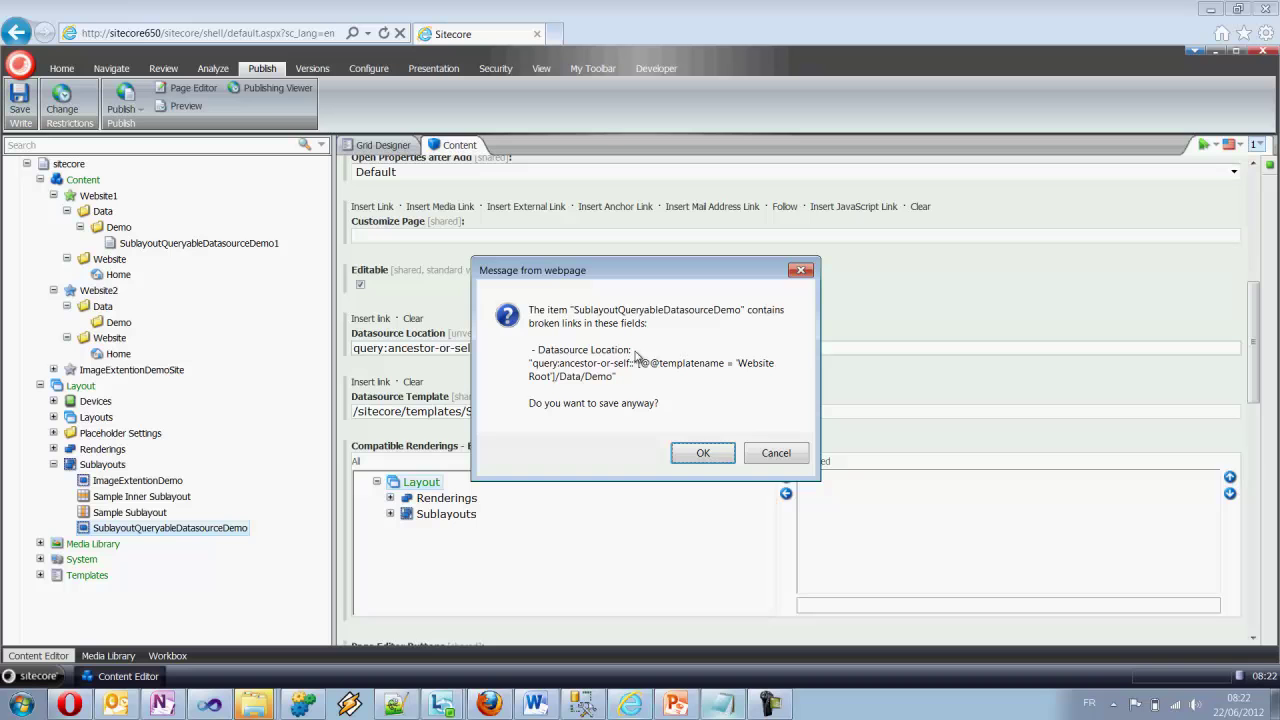
{"action": "left_click", "coordinate": [710, 452]}
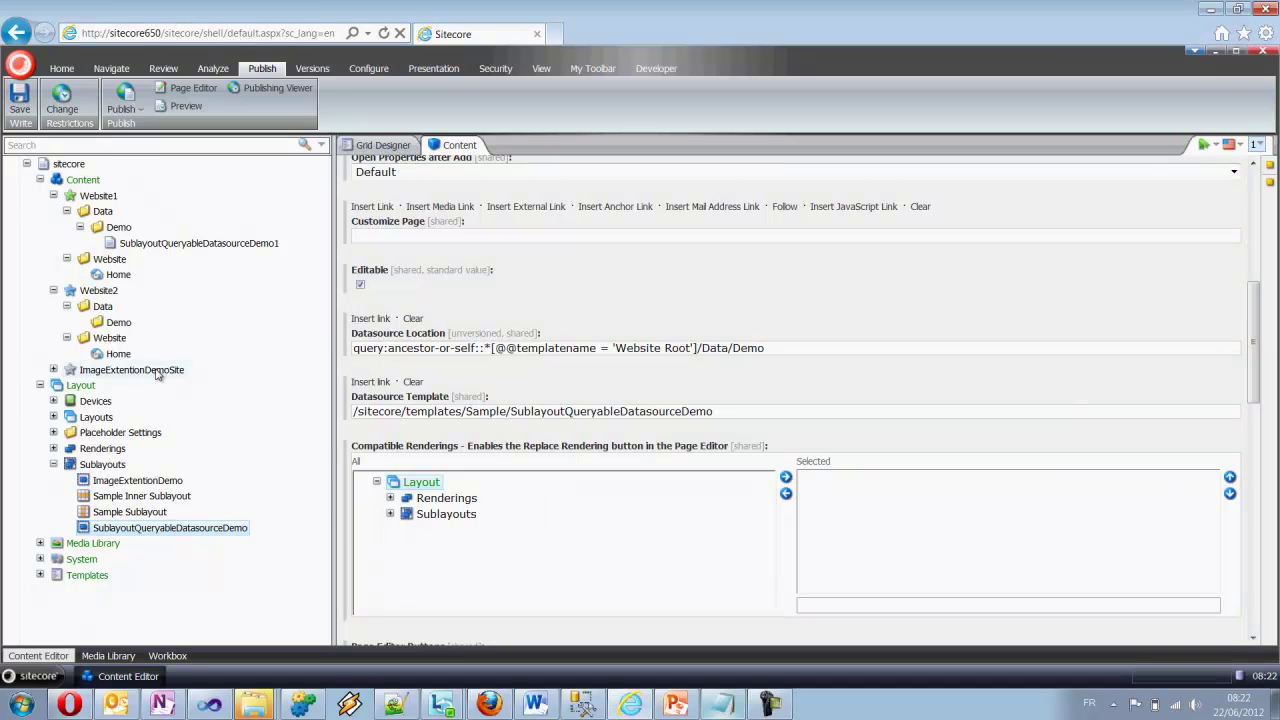
Step: Open Website2's Home in the Page Editor and add the SublayoutQueryableDatasourceDemo sublayout below the welcome text
{"action": "left_click", "coordinate": [117, 356]}
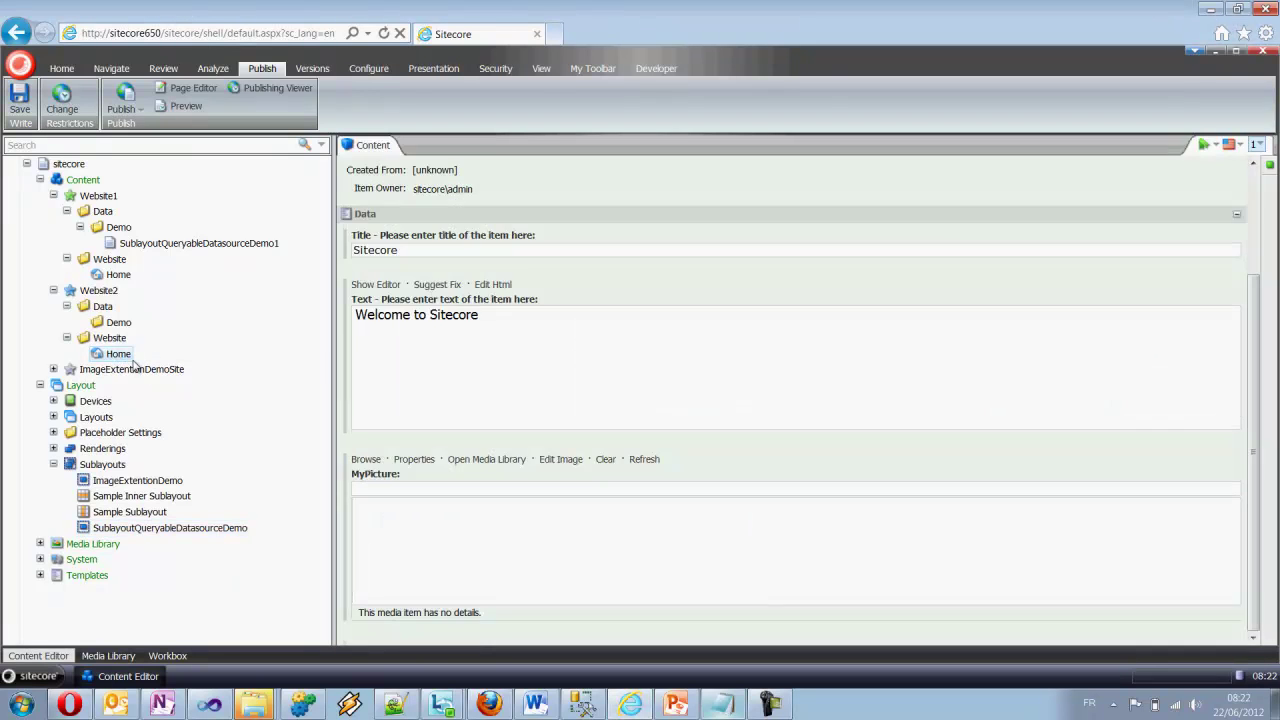
{"action": "left_click", "coordinate": [193, 89]}
{"action": "left_click", "coordinate": [157, 110]}
{"action": "left_click", "coordinate": [345, 292]}
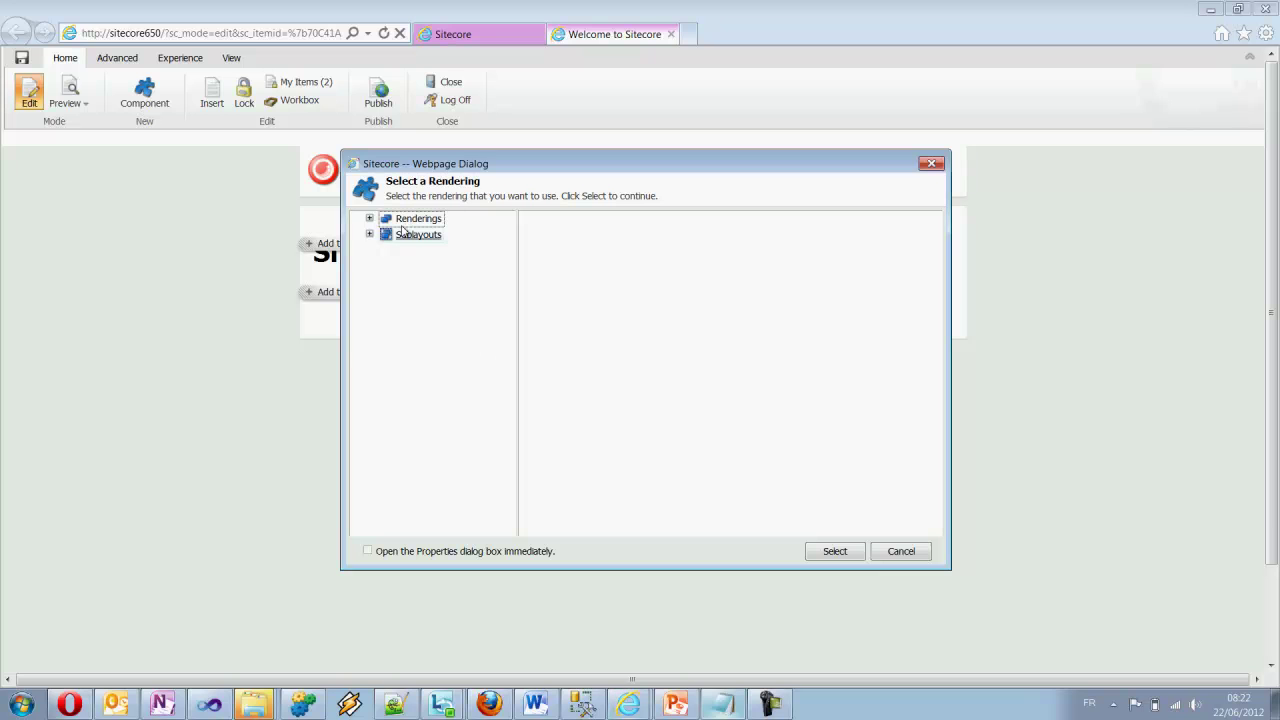
{"action": "left_click", "coordinate": [369, 234]}
{"action": "left_click", "coordinate": [445, 299]}
{"action": "left_click", "coordinate": [834, 551]}
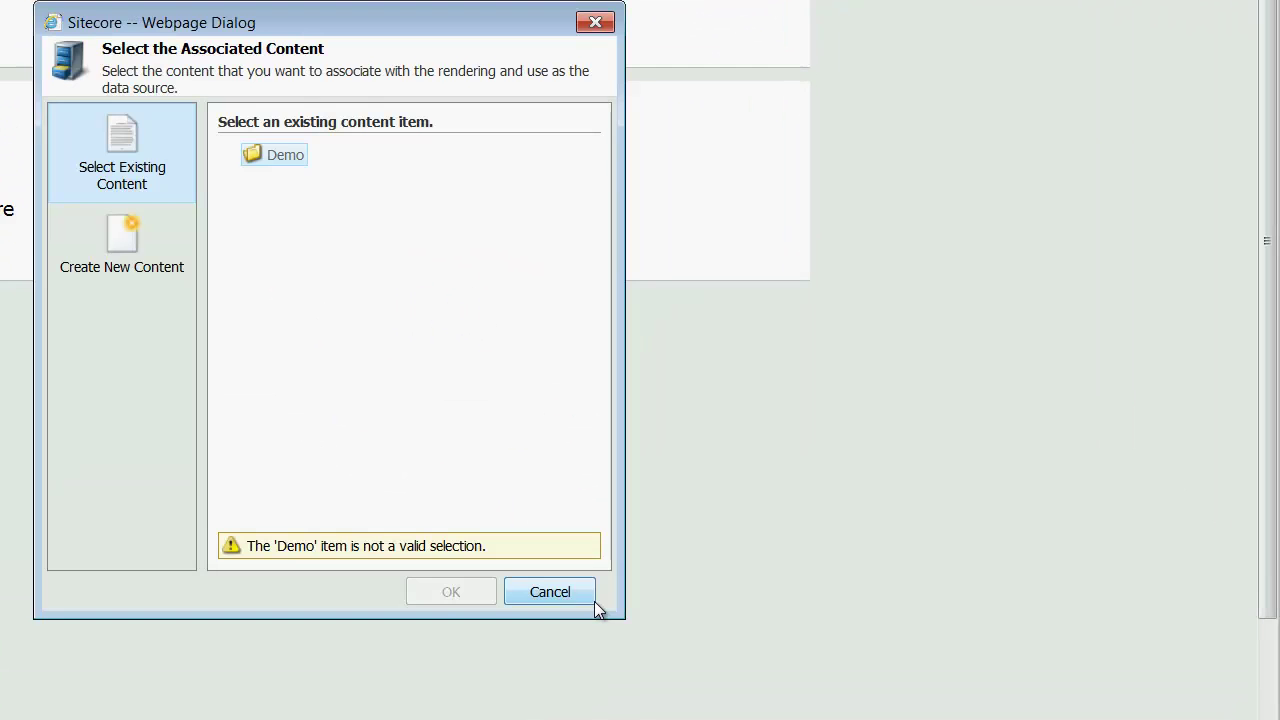
Step: Create the content item SublayoutQueryableDatasourceDemo2 under Demo as the data source, set its text to "My Text" and save the page
{"action": "left_click", "coordinate": [135, 240]}
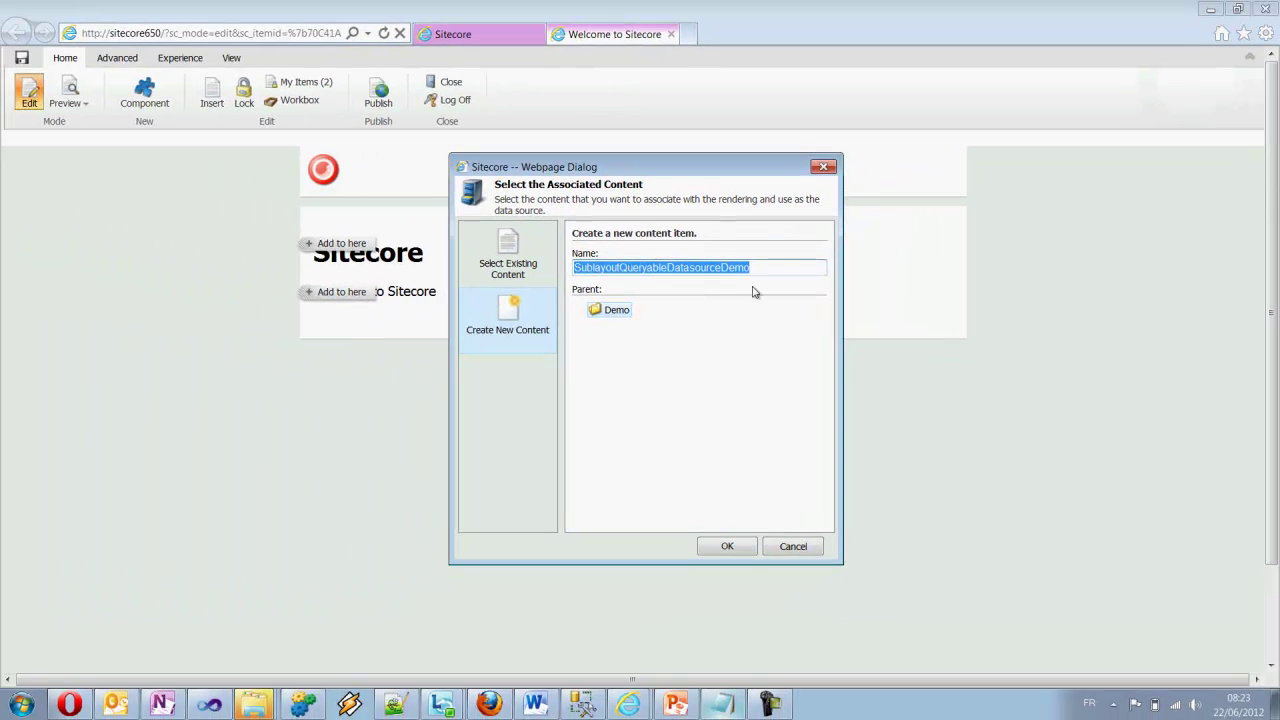
{"action": "left_click", "coordinate": [759, 269]}
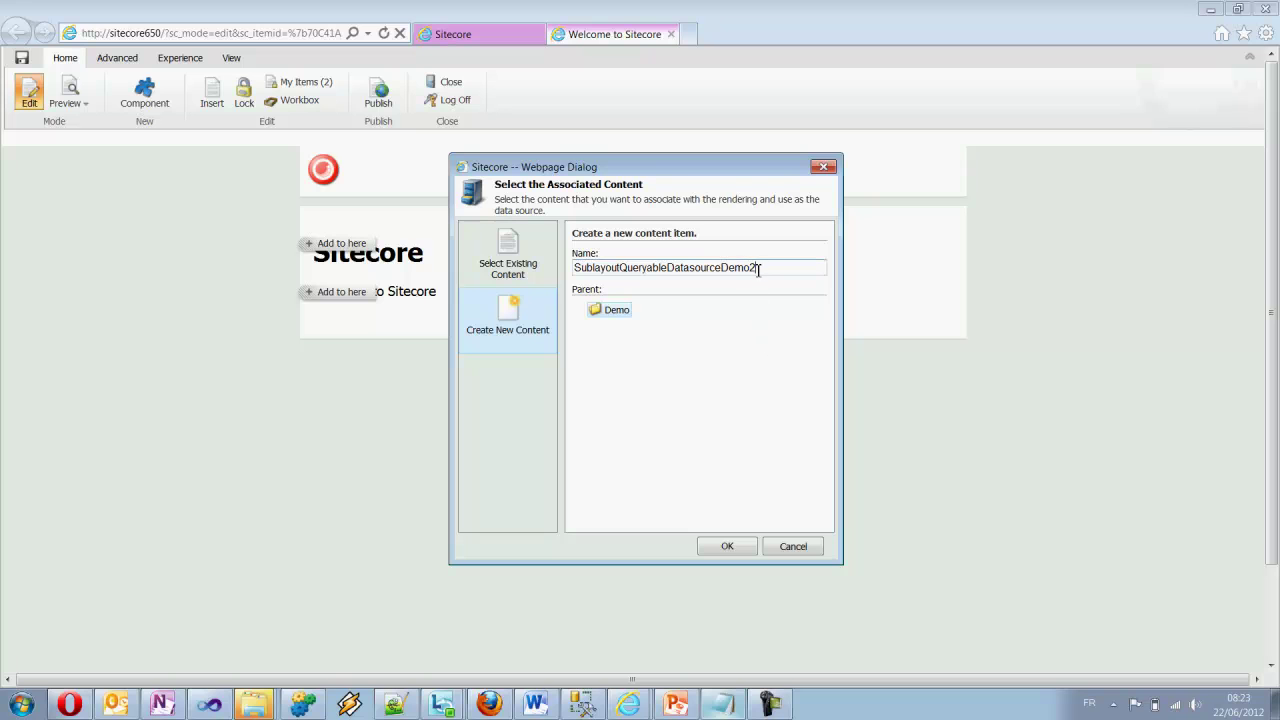
{"action": "left_click", "coordinate": [728, 546]}
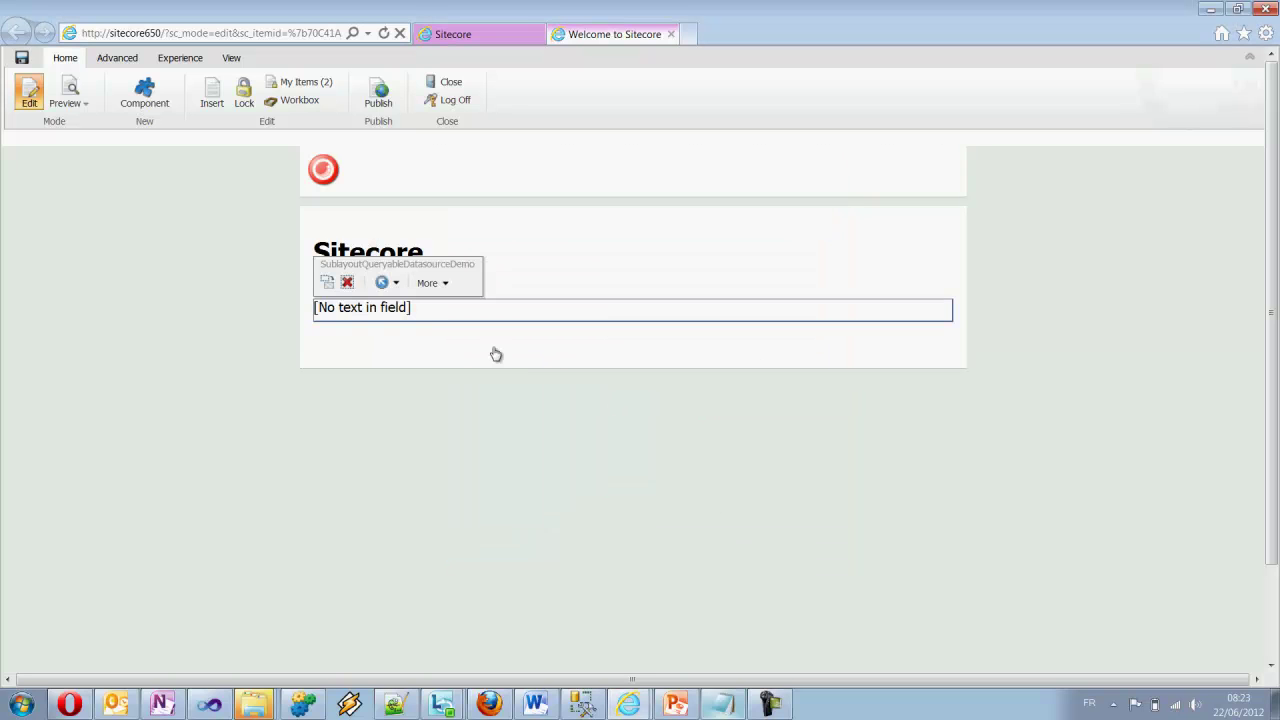
{"action": "left_click", "coordinate": [402, 309]}
{"action": "type", "text": "My Text"}
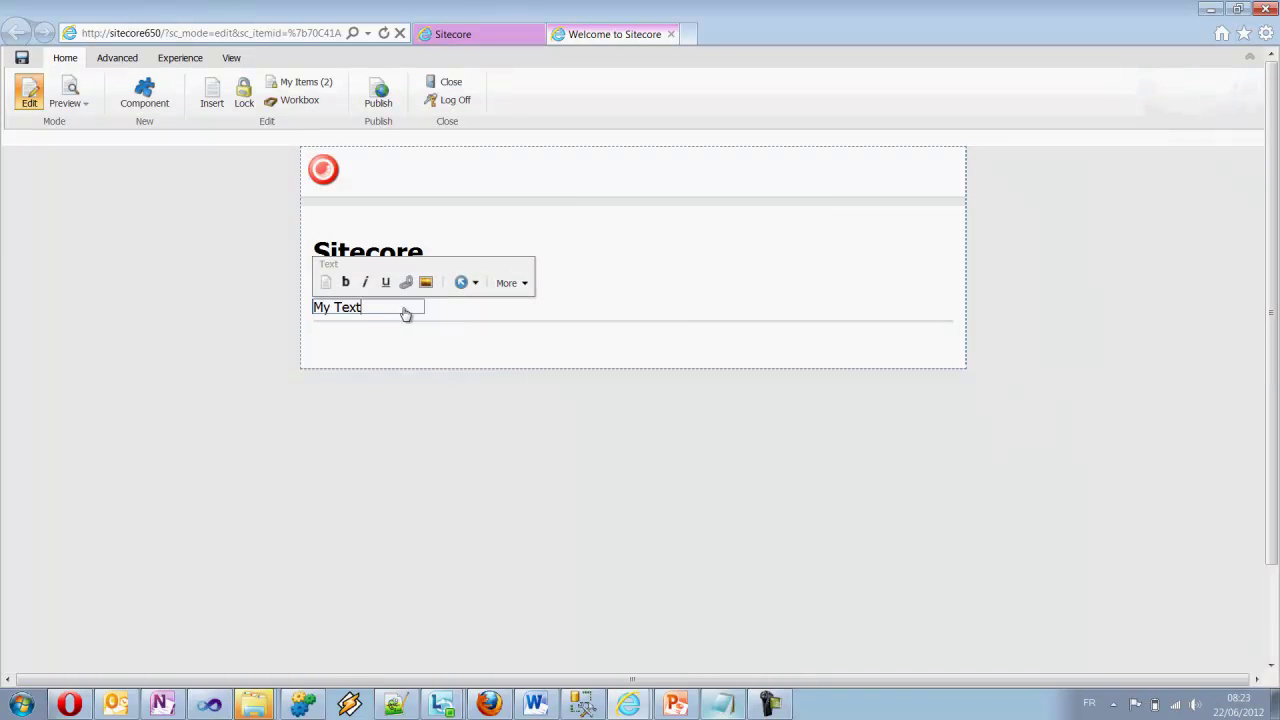
{"action": "key", "text": "ctrl+s"}
Step: Return to the Content Editor, refresh Website2's Demo folder and view the SublayoutQueryableDatasourceDemo2 item
{"action": "left_click", "coordinate": [478, 34]}
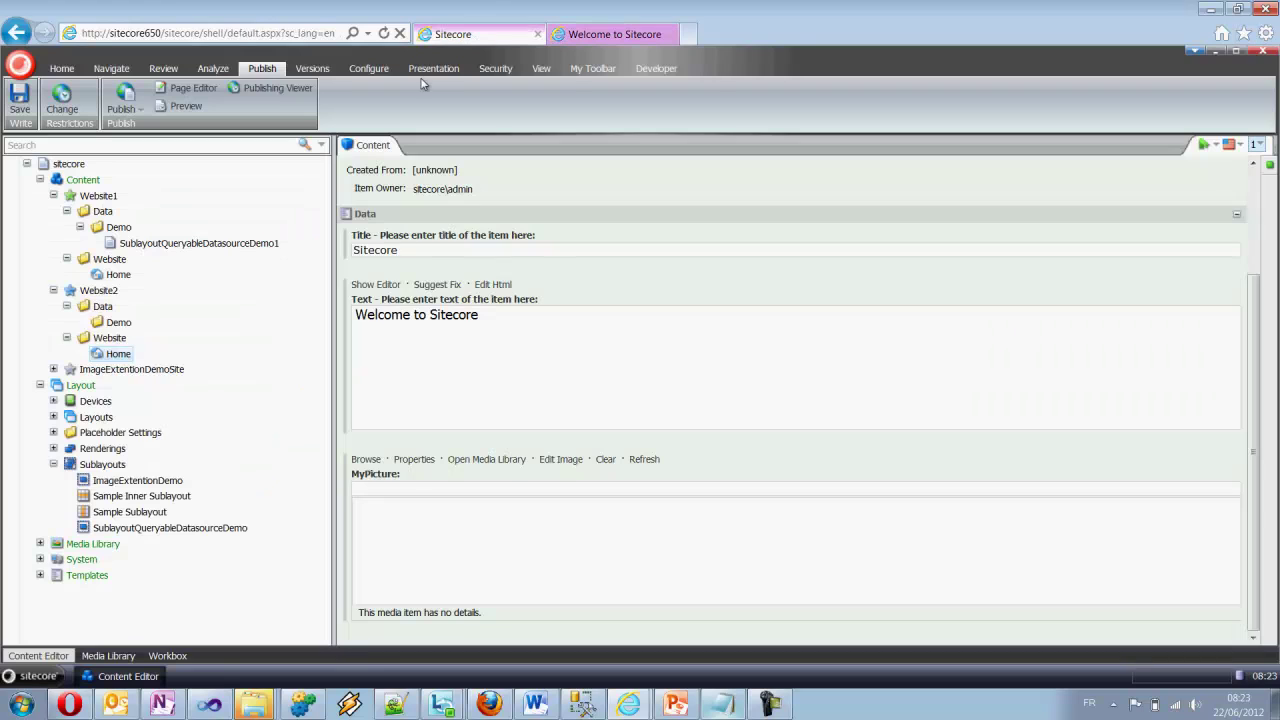
{"action": "right_click", "coordinate": [117, 323]}
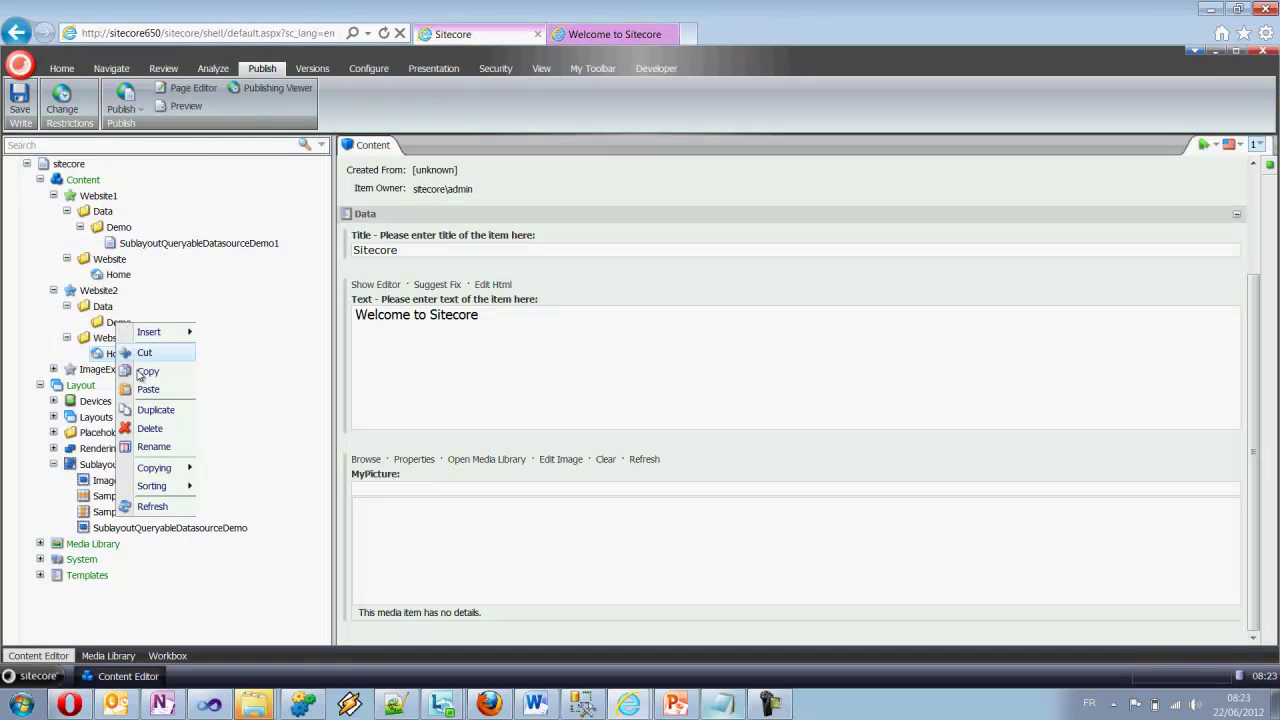
{"action": "left_click", "coordinate": [185, 507]}
{"action": "left_click", "coordinate": [205, 338]}
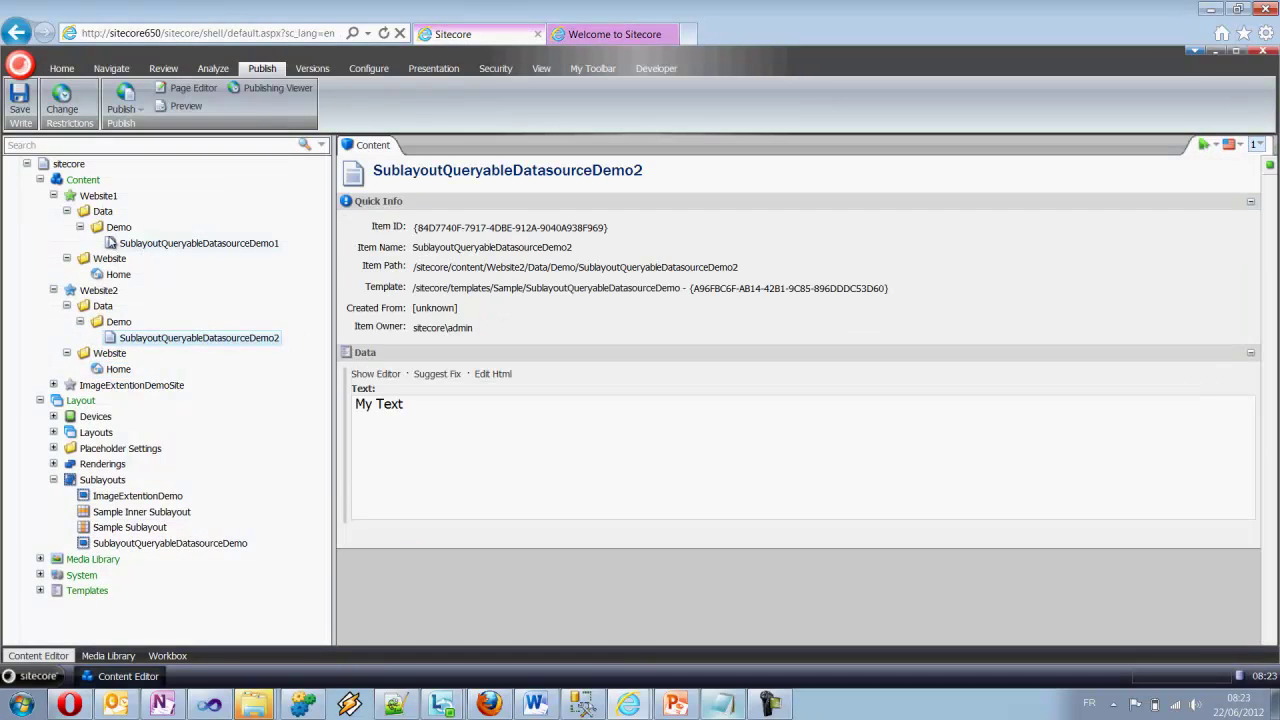
Step: Open Website1's Home in the Page Editor and add the SublayoutQueryableDatasourceDemo sublayout below the existing demo control, with SublayoutQueryableDatasourceDemo1 as its data source
{"action": "left_click", "coordinate": [118, 276]}
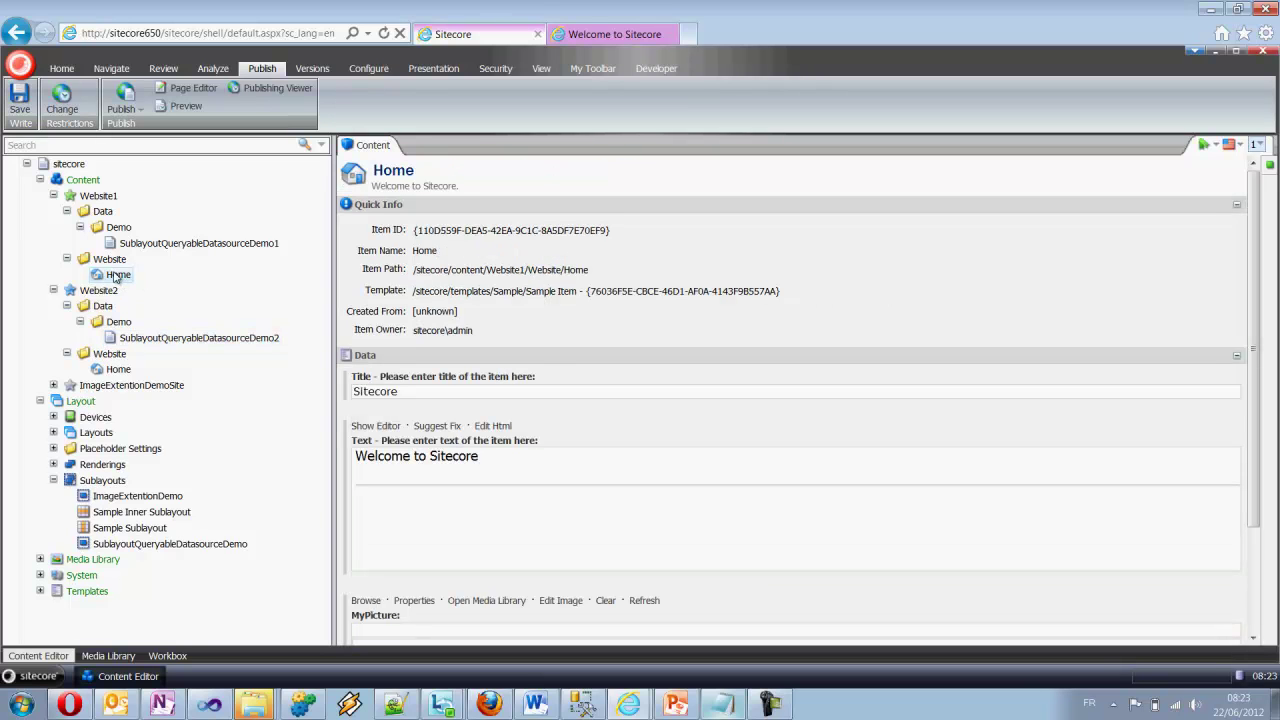
{"action": "left_click", "coordinate": [188, 88]}
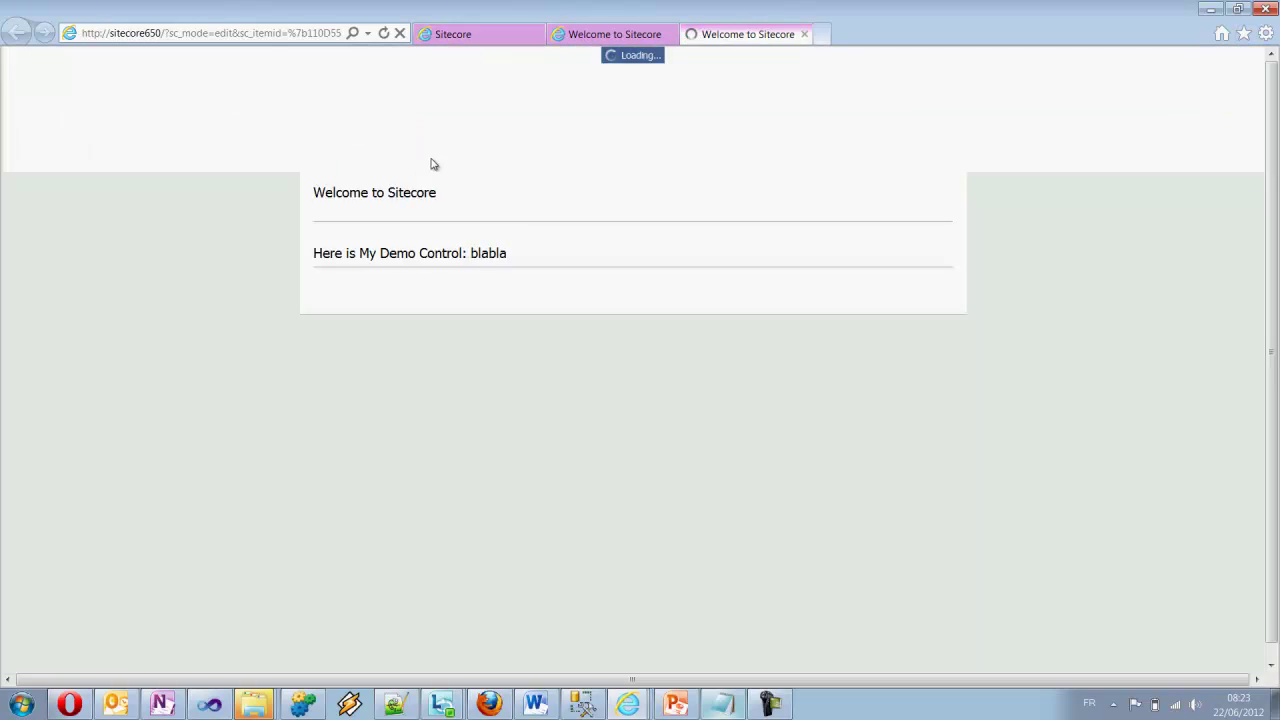
{"action": "left_click", "coordinate": [144, 92]}
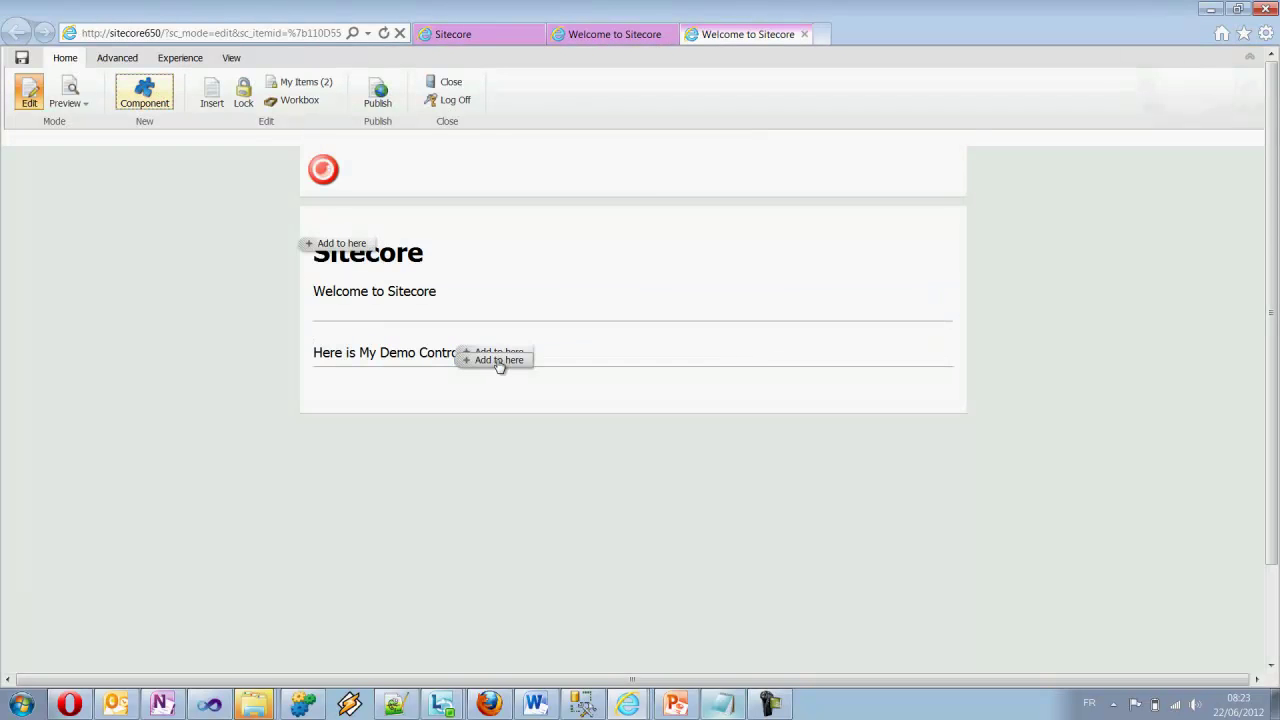
{"action": "left_click", "coordinate": [470, 356]}
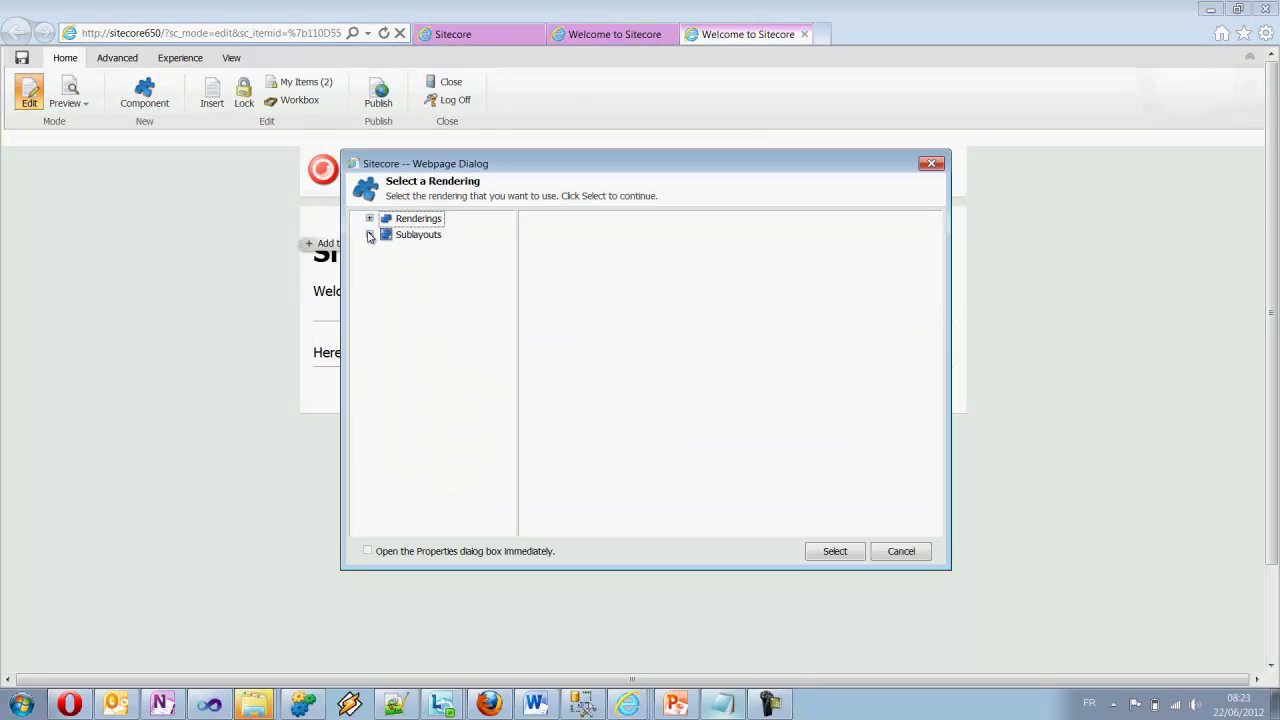
{"action": "left_click", "coordinate": [369, 234]}
{"action": "left_click", "coordinate": [415, 299]}
{"action": "left_click", "coordinate": [845, 552]}
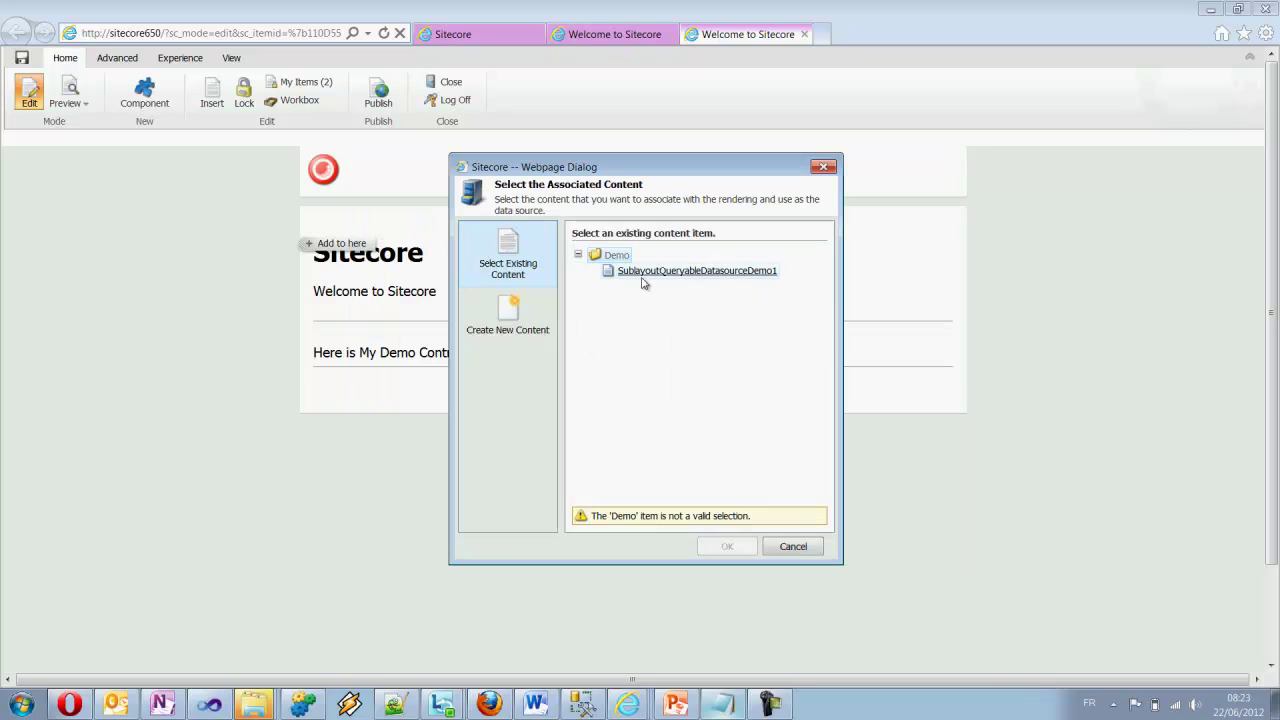
{"action": "left_click", "coordinate": [648, 272]}
{"action": "left_click", "coordinate": [727, 546]}
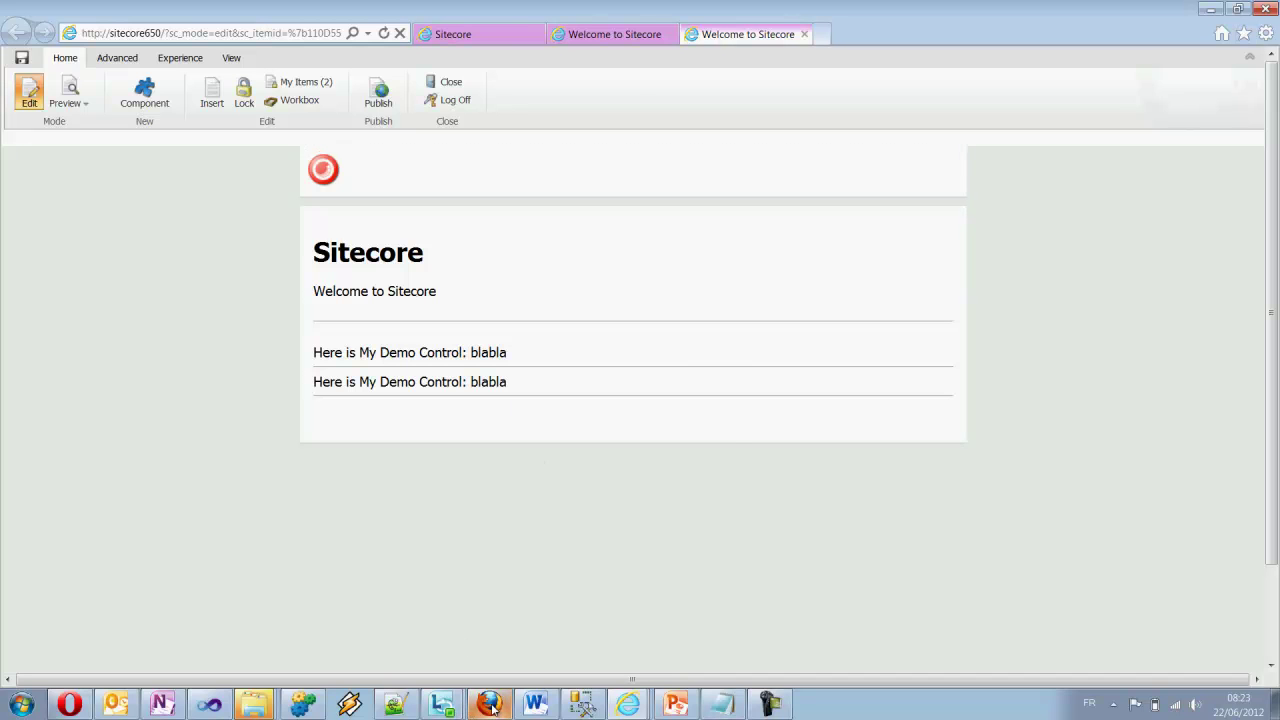
Step: Switch to PowerPoint to view the Download slide, and view the module's trac.sitecore.net/SublayoutQueryableDatasource page in Firefox
{"action": "left_click", "coordinate": [676, 705]}
{"action": "scroll", "coordinate": [637, 517], "scroll_direction": "down", "scroll_amount": 2}
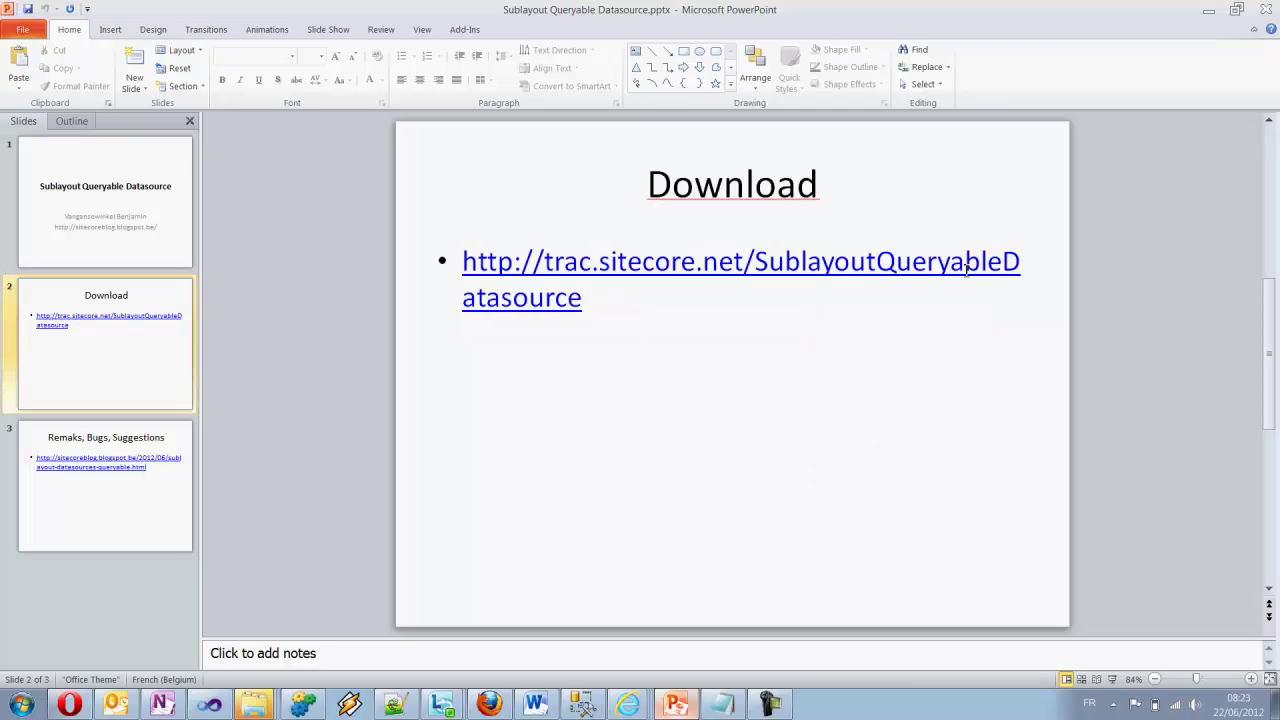
{"action": "left_click", "coordinate": [489, 705]}
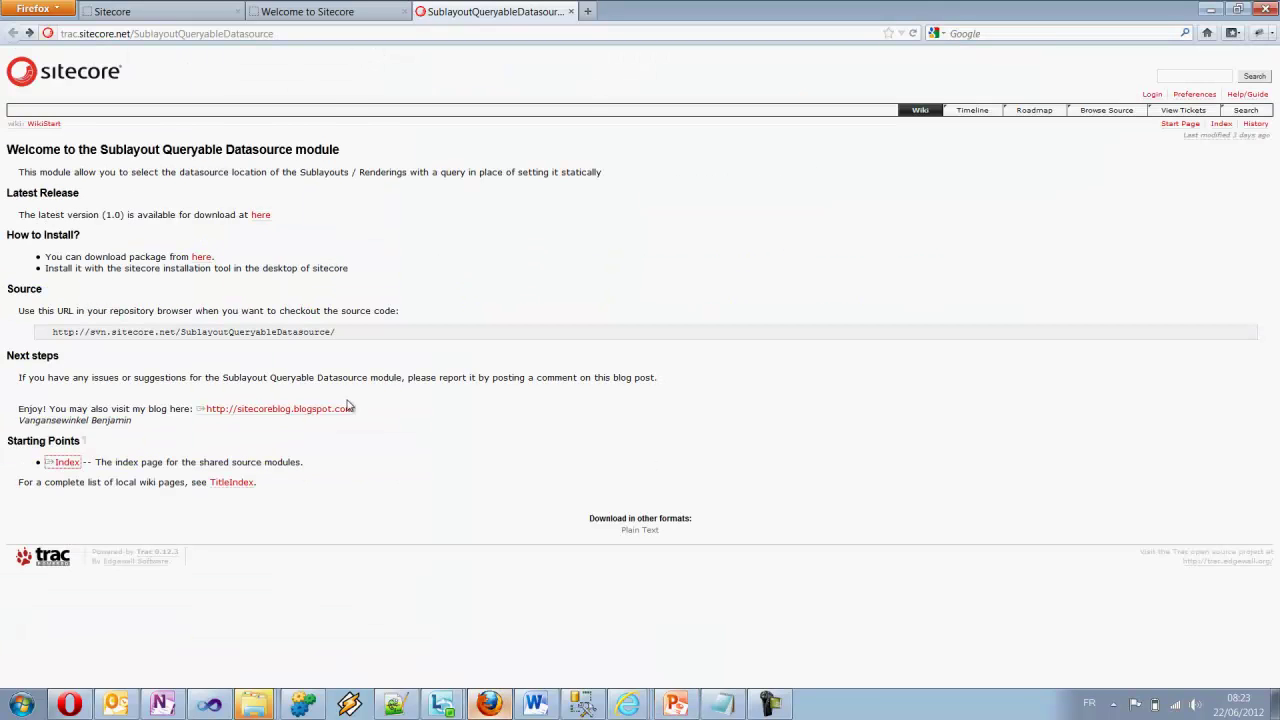
{"action": "left_click", "coordinate": [296, 34]}
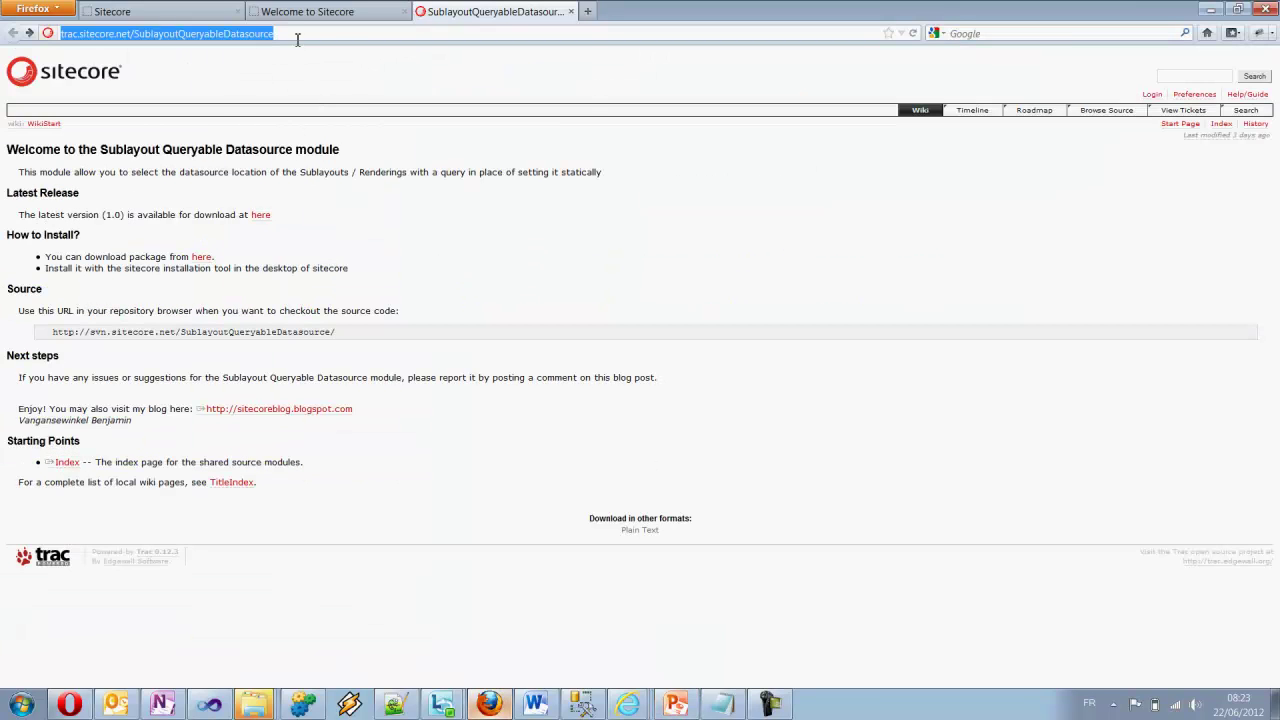
{"action": "left_click", "coordinate": [403, 400]}
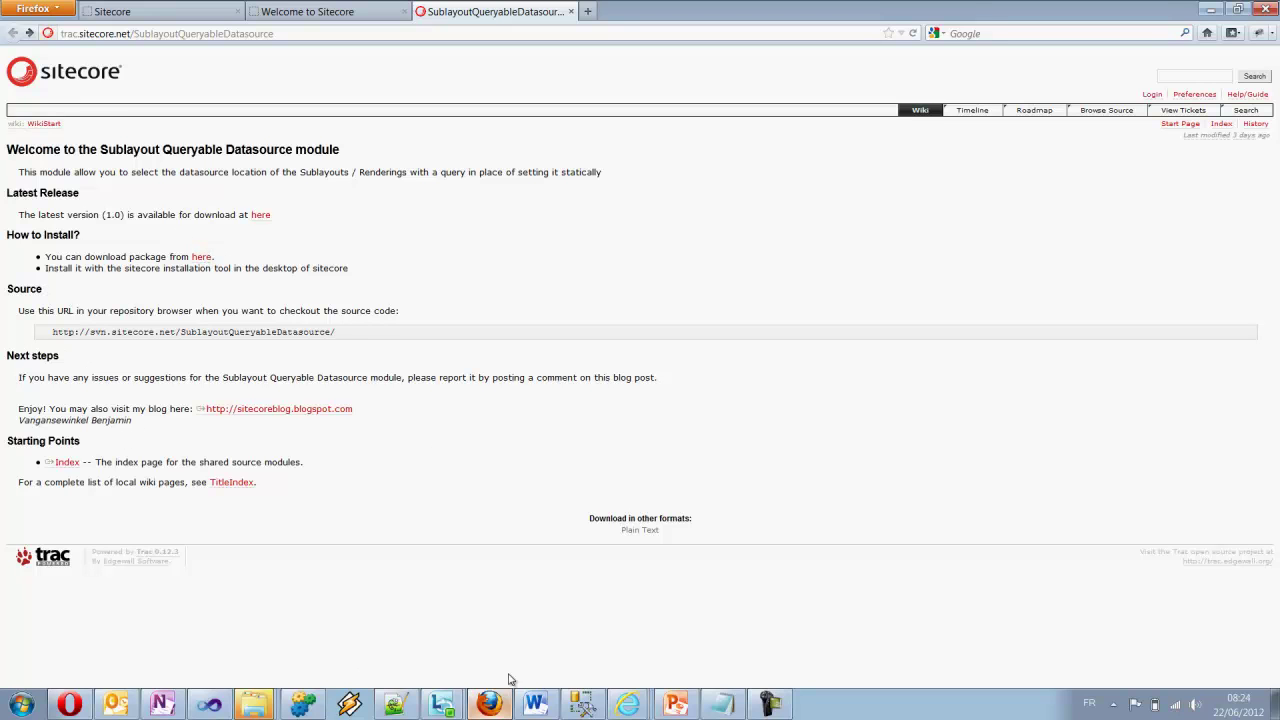
Step: Return to Sitecore, view the Installation Wizard's package selection for SublayoutQueryableDatasource-1.0.zip and close the wizard without installing
{"action": "left_click", "coordinate": [643, 707]}
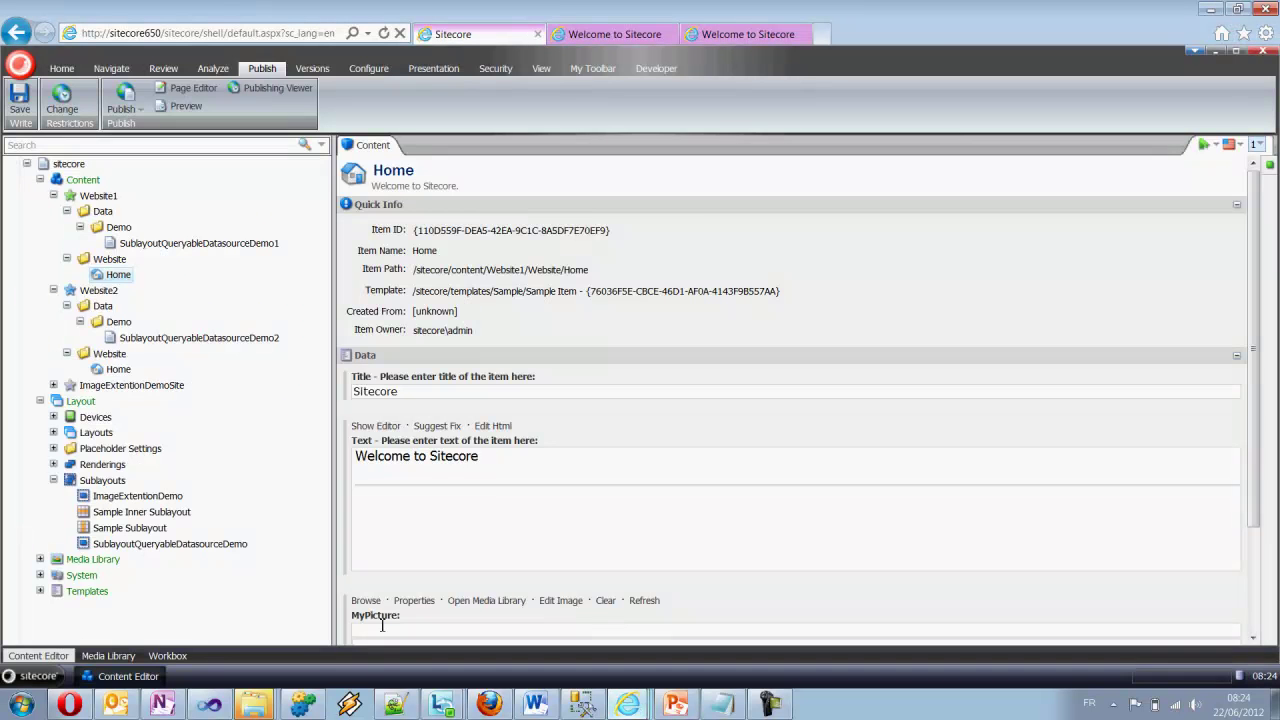
{"action": "left_click", "coordinate": [38, 676]}
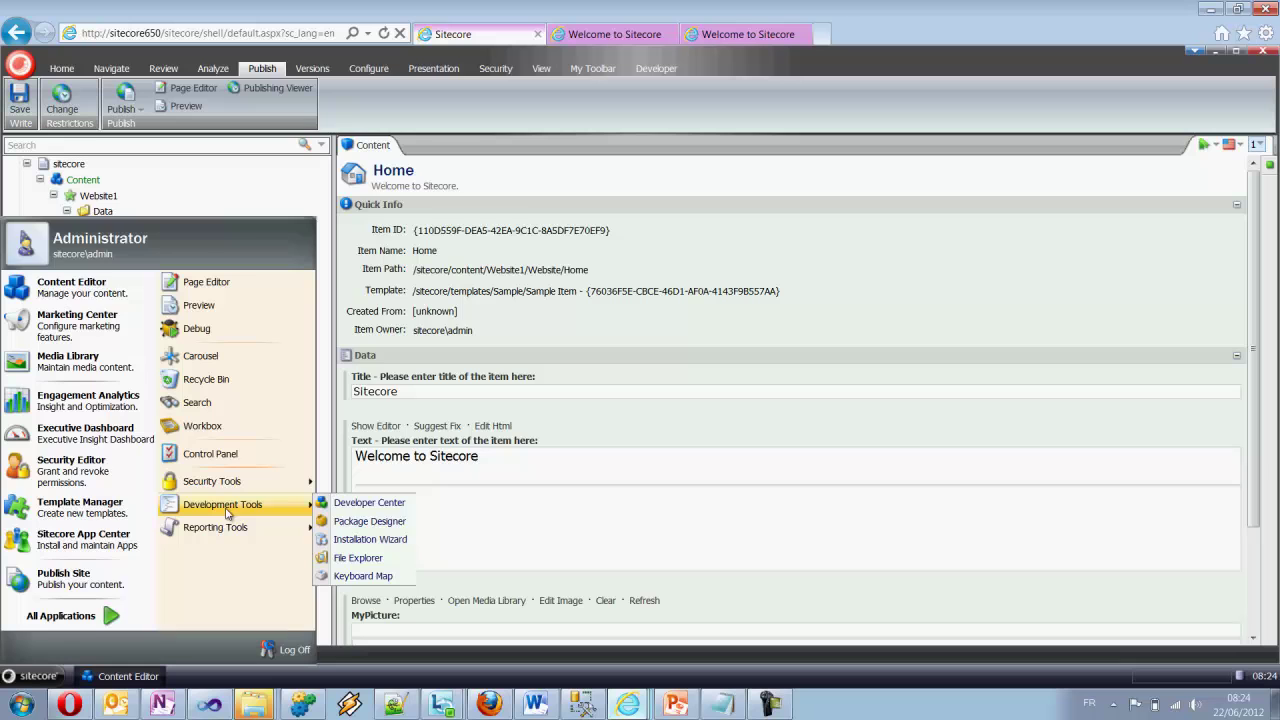
{"action": "left_click", "coordinate": [368, 541]}
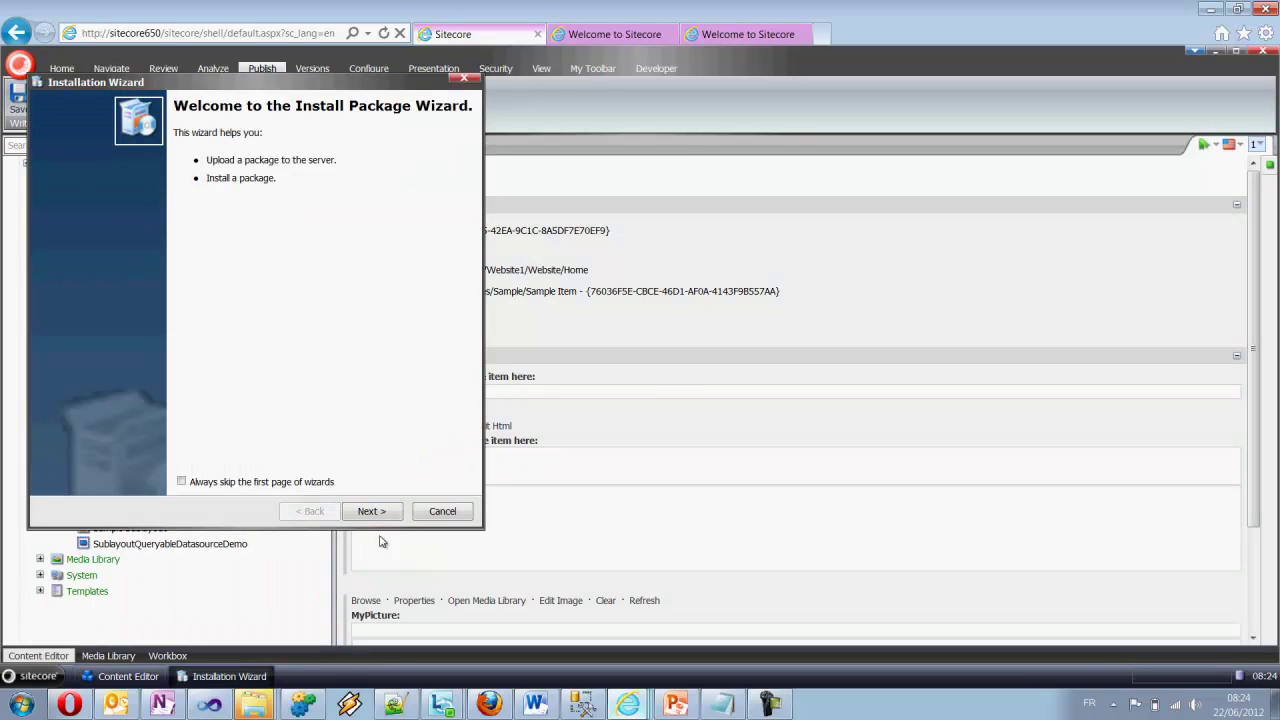
{"action": "left_click", "coordinate": [374, 512]}
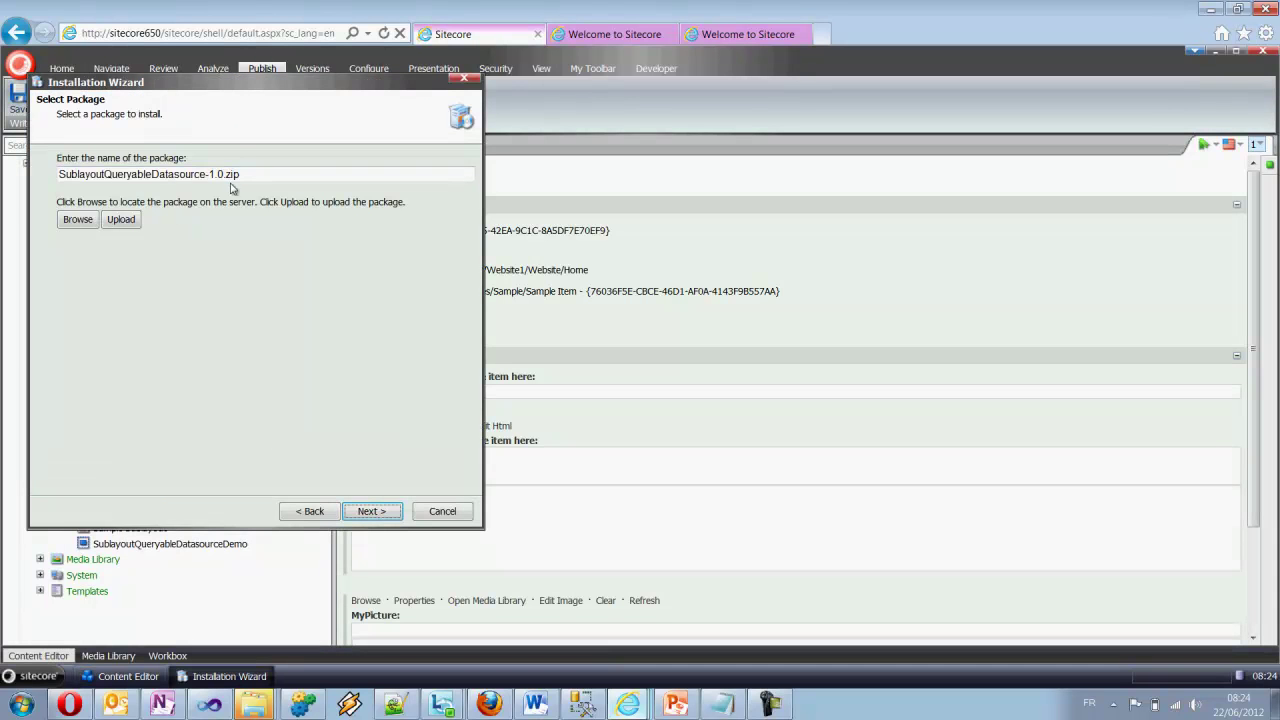
{"action": "left_click", "coordinate": [266, 178]}
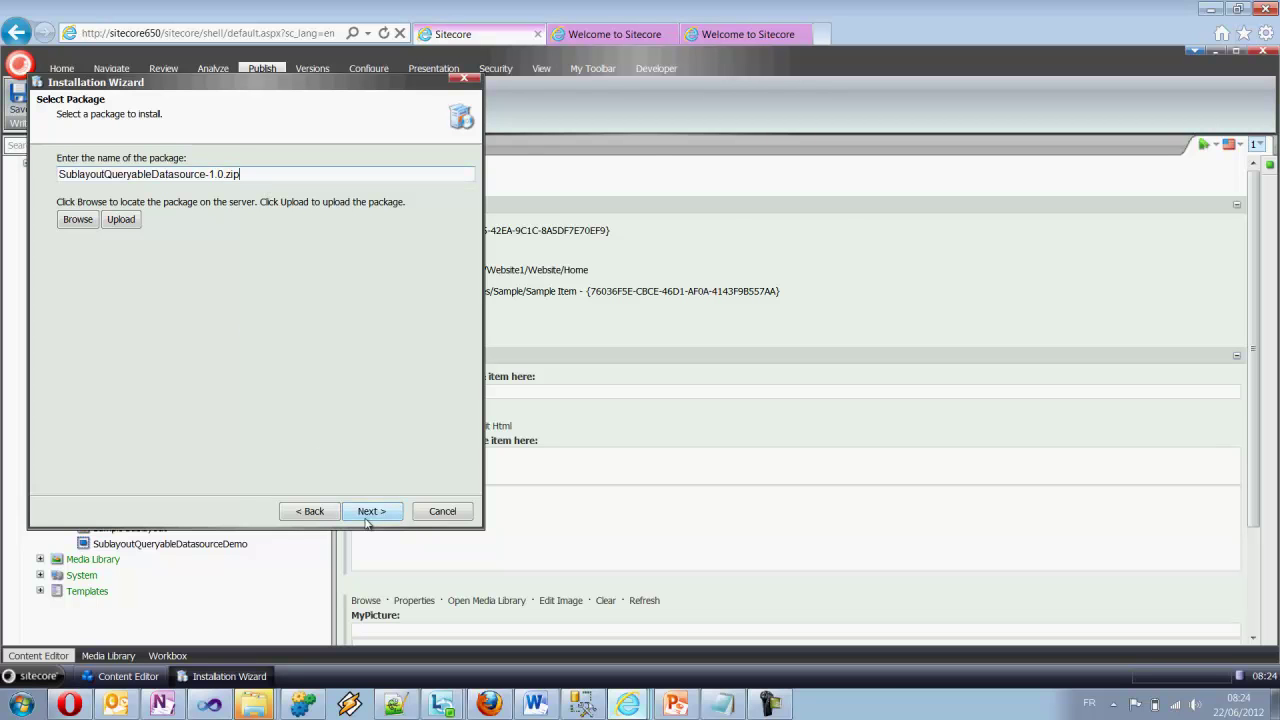
{"action": "left_click", "coordinate": [442, 512]}
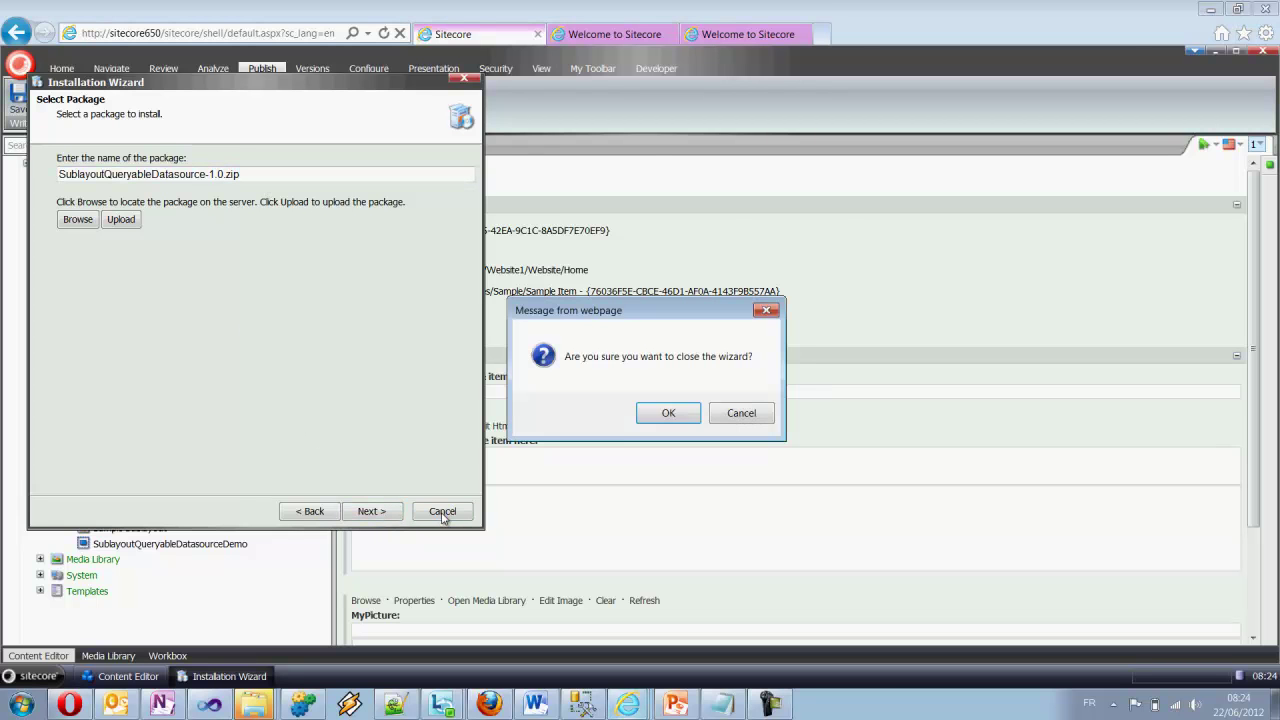
{"action": "left_click", "coordinate": [652, 414]}
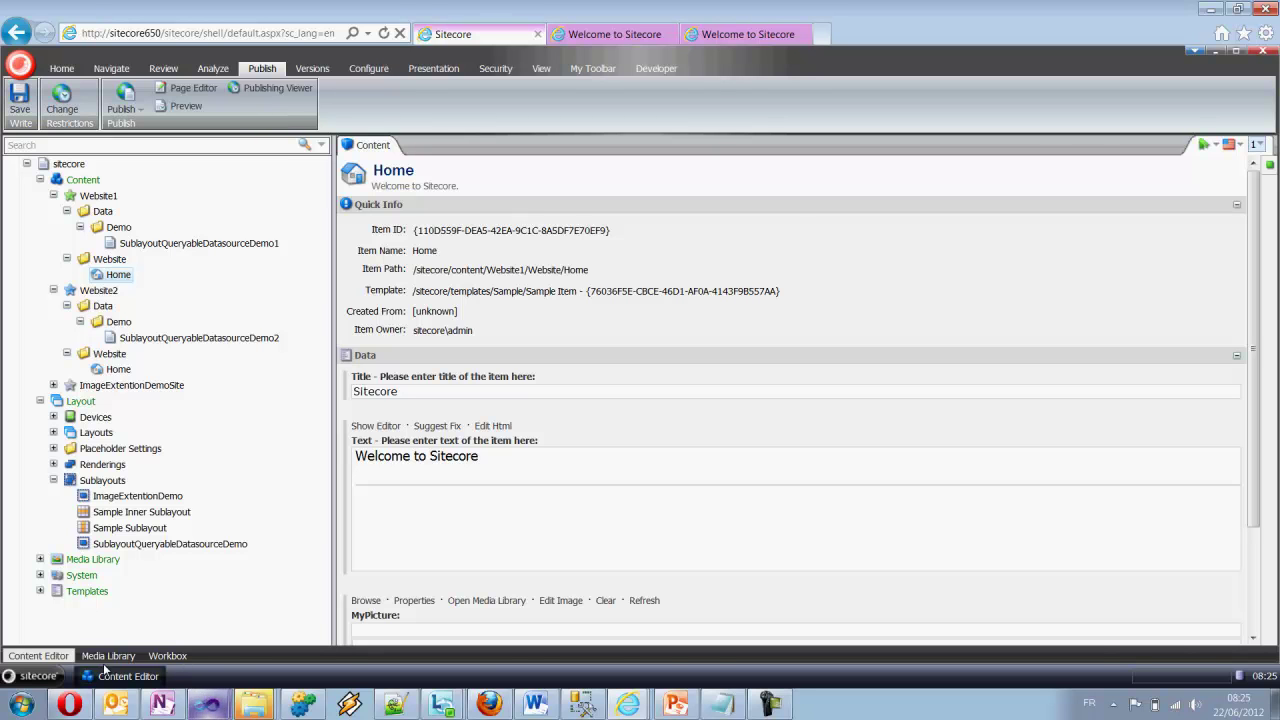
Step: Switch to Visual Studio, collapse the UI.Demo project and open SublayoutQueryableDatasource.cs from the SublayoutQueryableDatasource project
{"action": "left_click", "coordinate": [207, 705]}
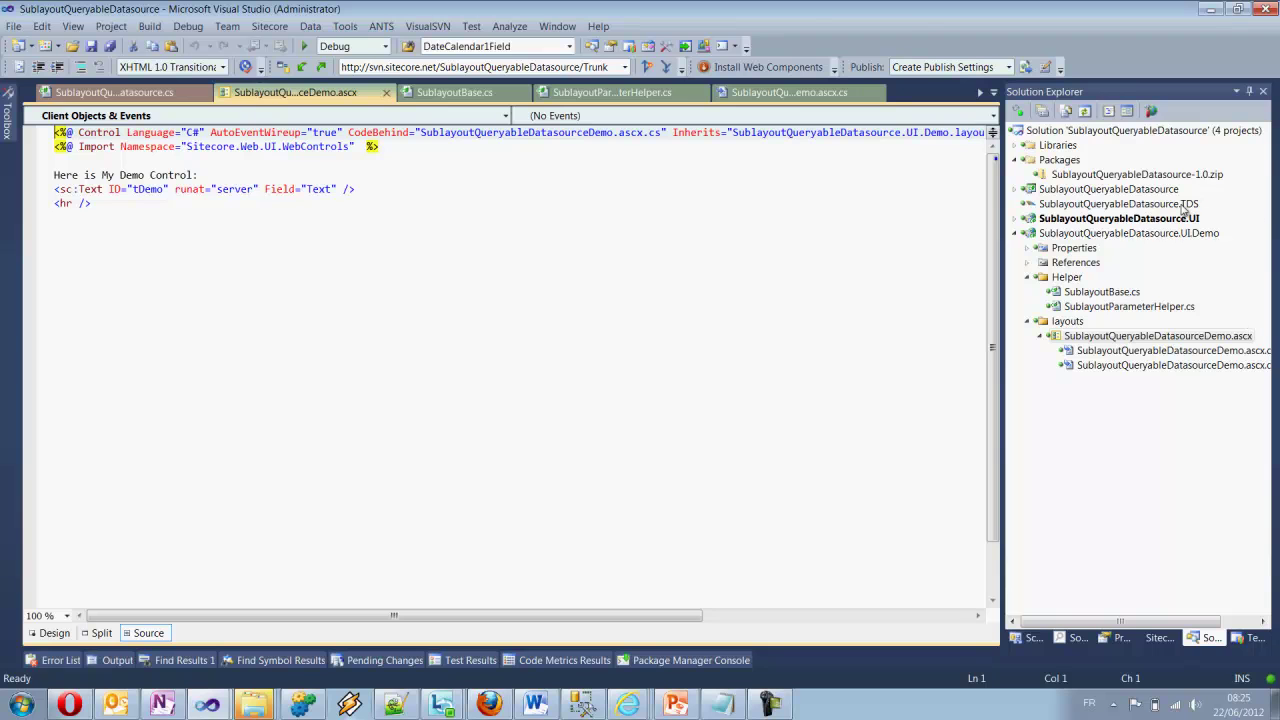
{"action": "left_click", "coordinate": [1016, 233]}
{"action": "left_click", "coordinate": [1016, 190]}
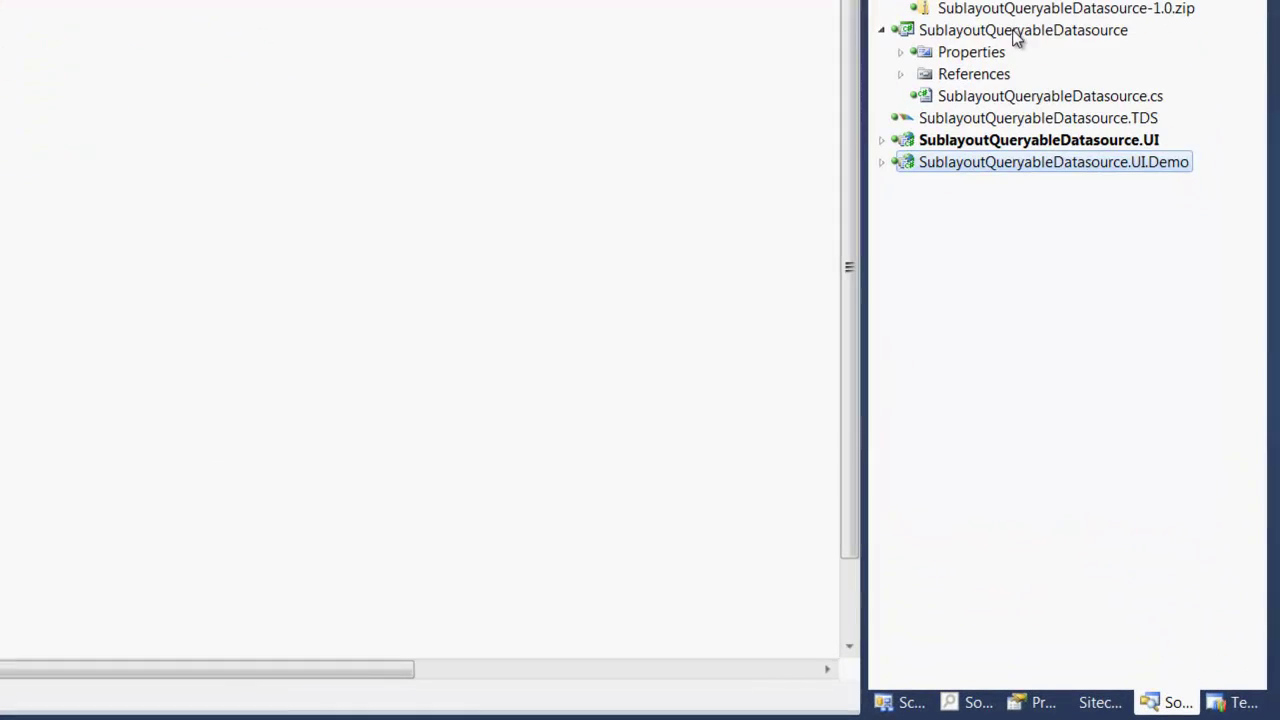
{"action": "left_click", "coordinate": [1016, 34]}
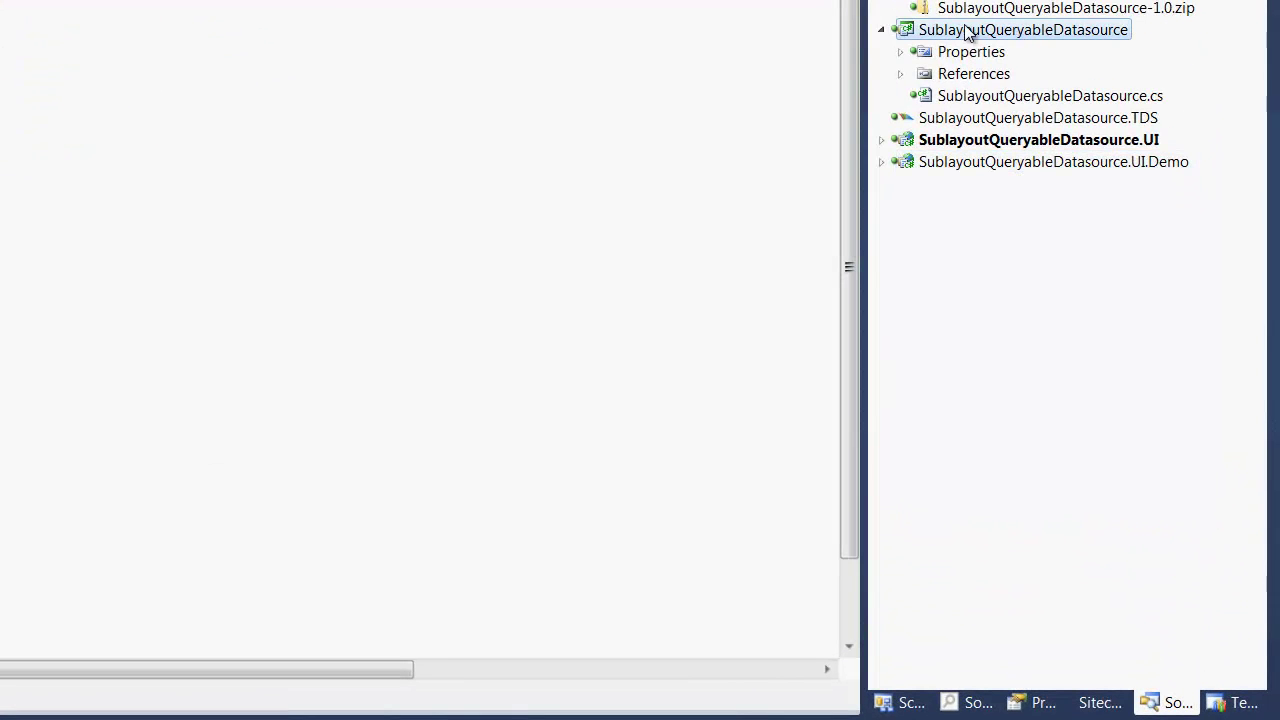
{"action": "left_click", "coordinate": [979, 97]}
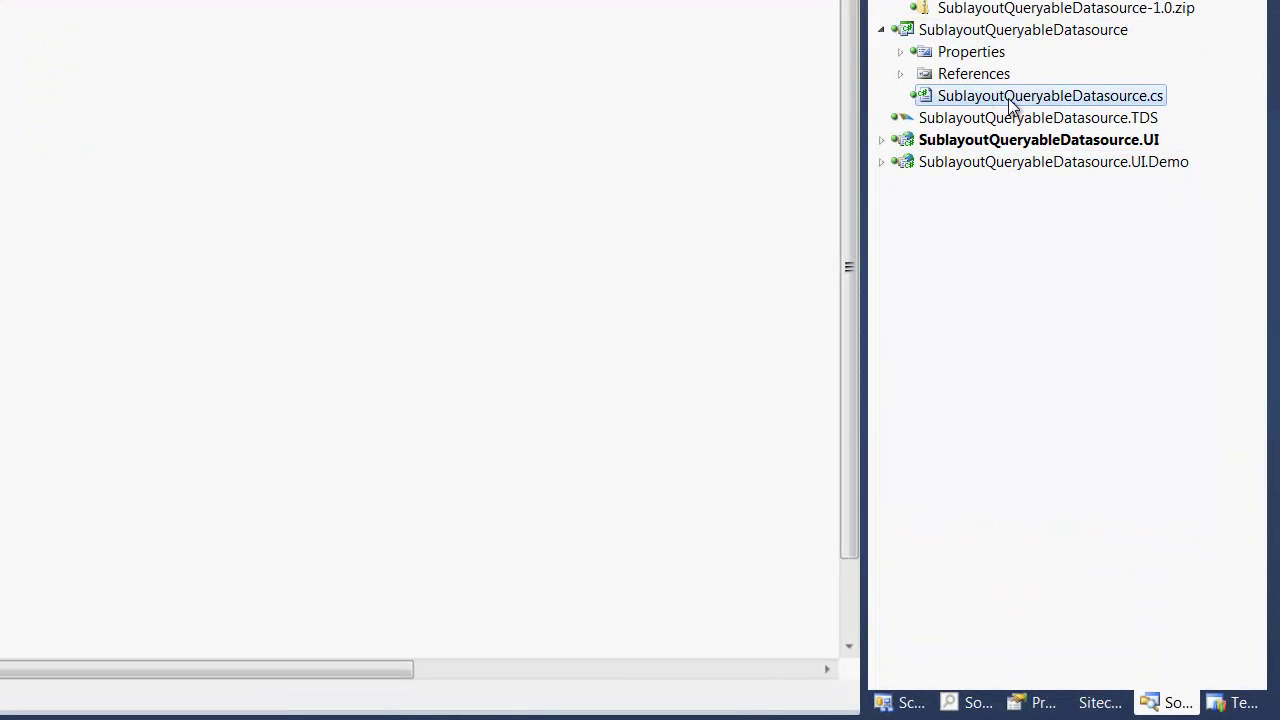
{"action": "double_click", "coordinate": [995, 96]}
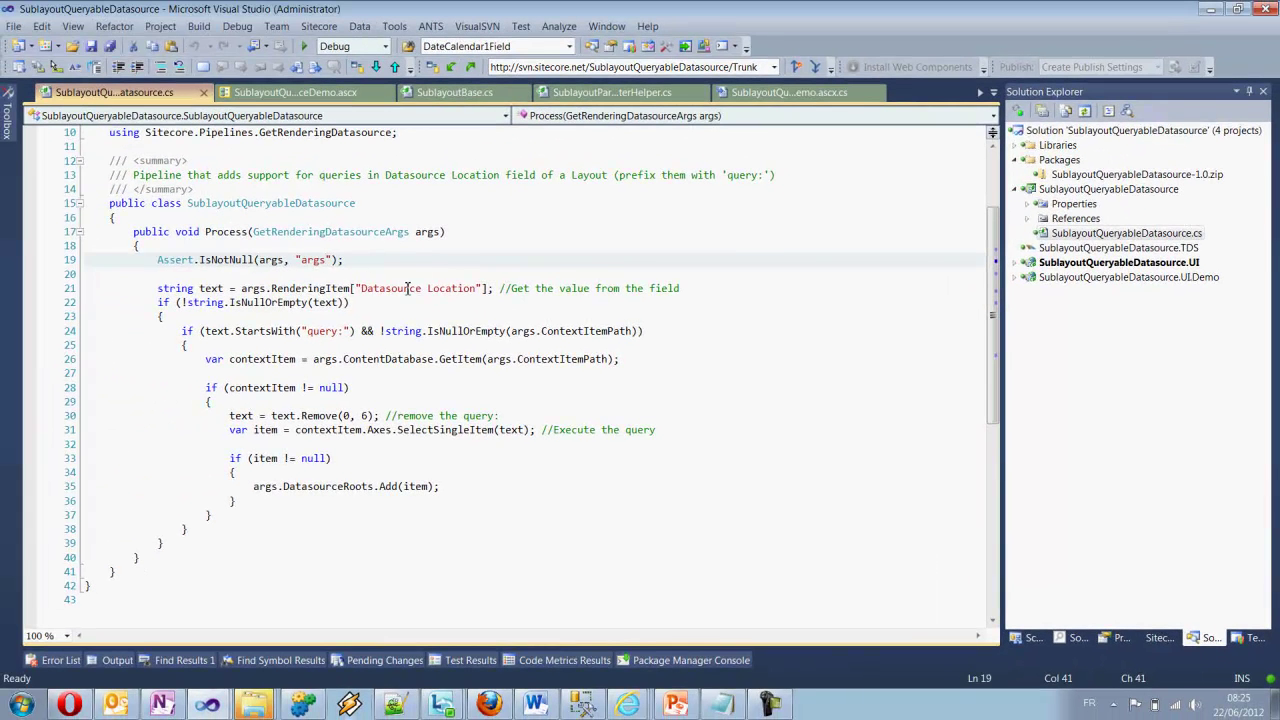
Step: Examine the Process method's handling of the Datasource Location field, the "query:" prefix, the context item and the SelectSingleItem call
{"action": "left_click_drag", "start_coordinate": [363, 291], "coordinate": [480, 292]}
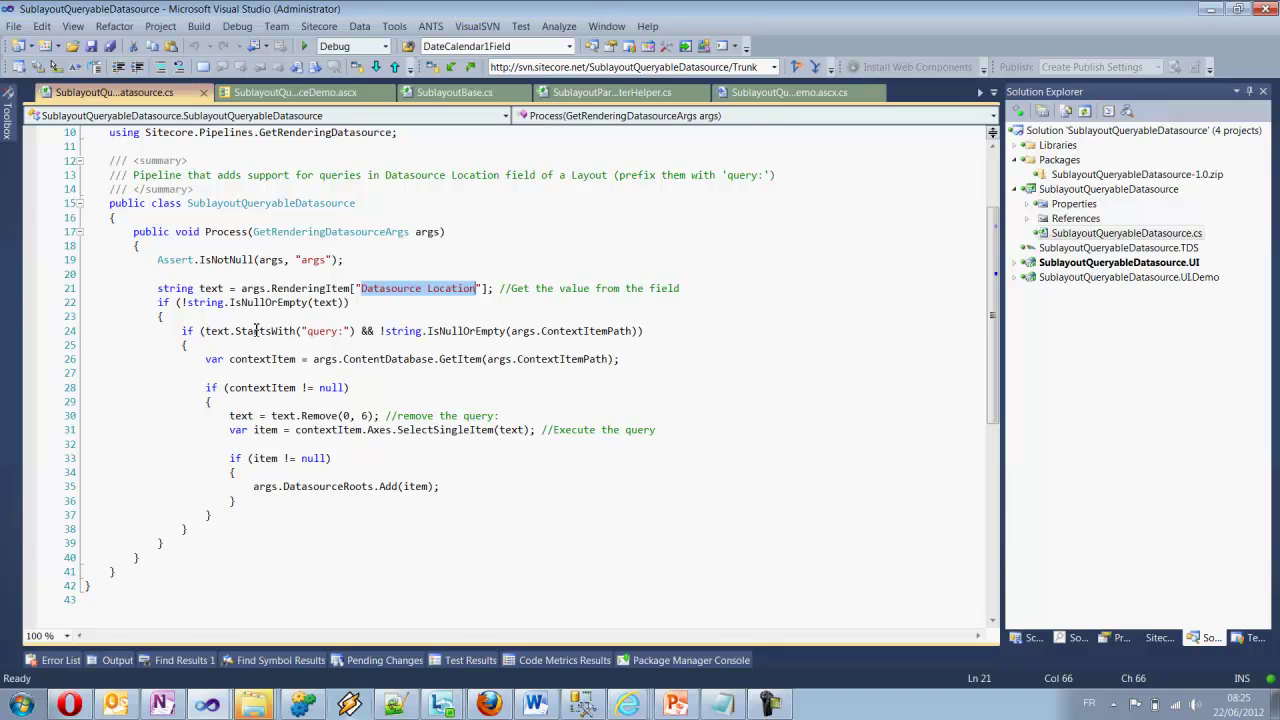
{"action": "left_click", "coordinate": [351, 336]}
{"action": "double_click", "coordinate": [326, 331]}
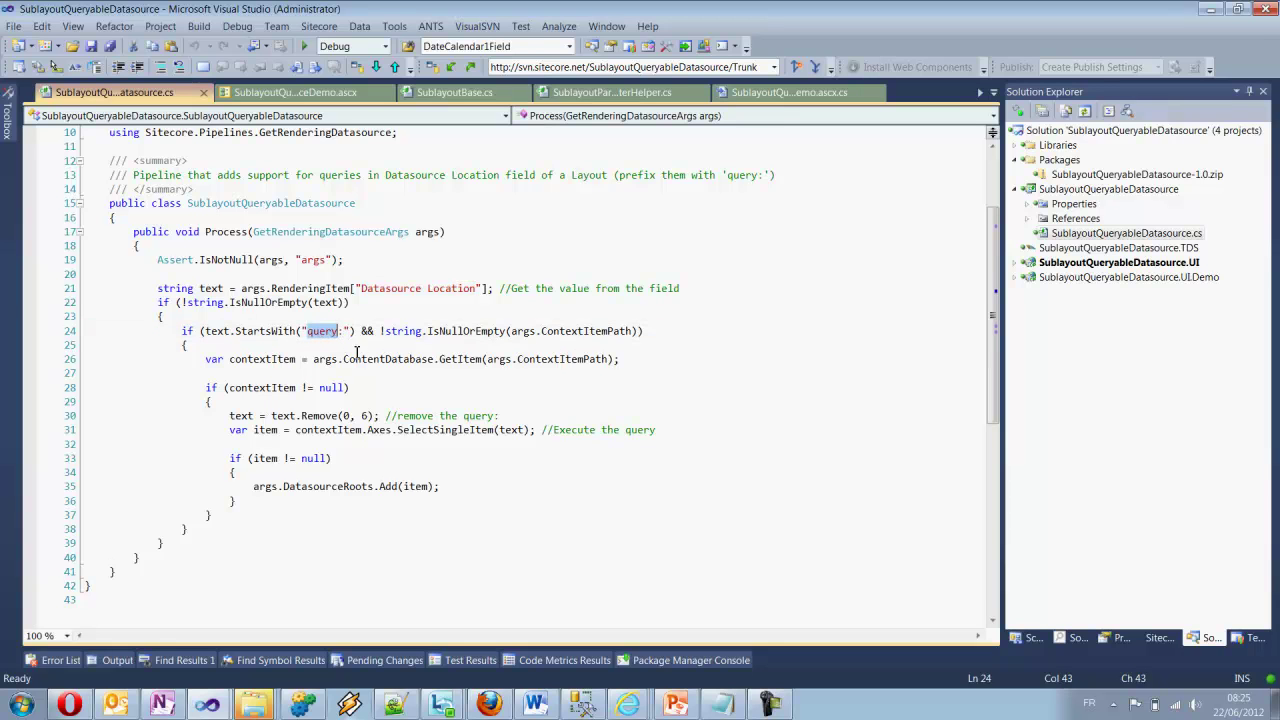
{"action": "left_click", "coordinate": [440, 432]}
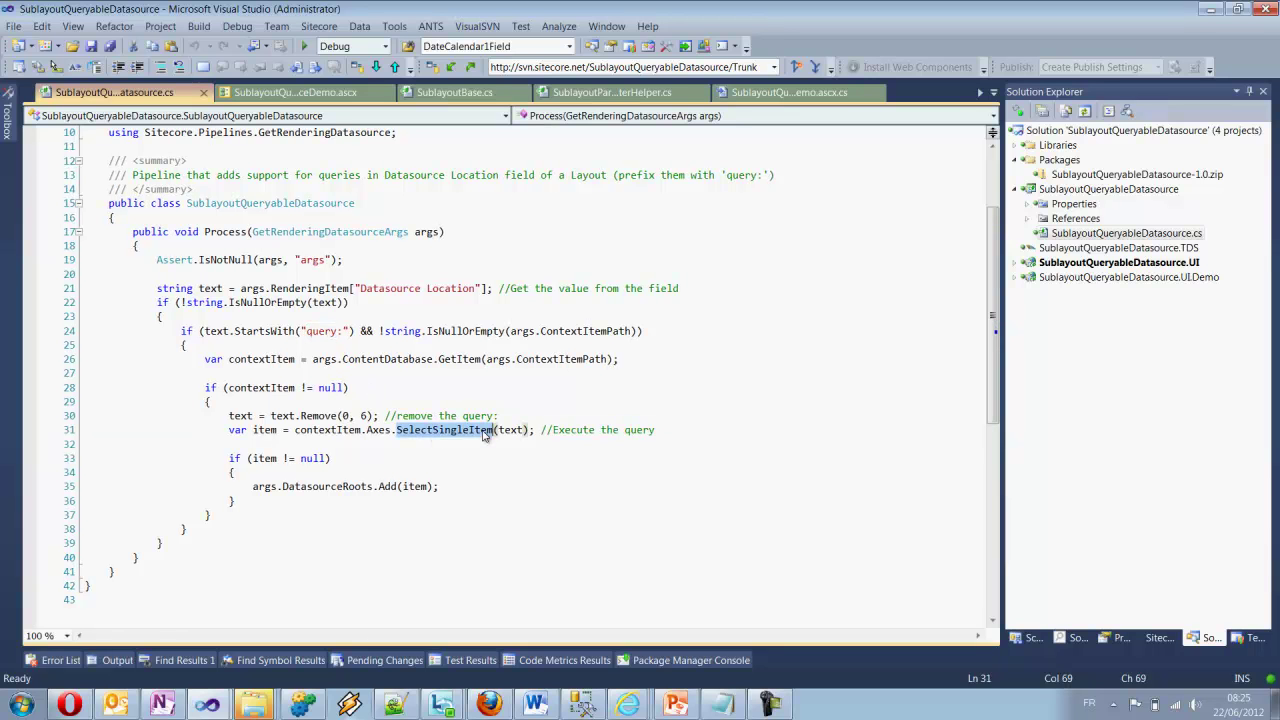
{"action": "double_click", "coordinate": [413, 432]}
{"action": "left_click_drag", "start_coordinate": [230, 415], "coordinate": [372, 416]}
{"action": "double_click", "coordinate": [451, 432]}
{"action": "double_click", "coordinate": [510, 430]}
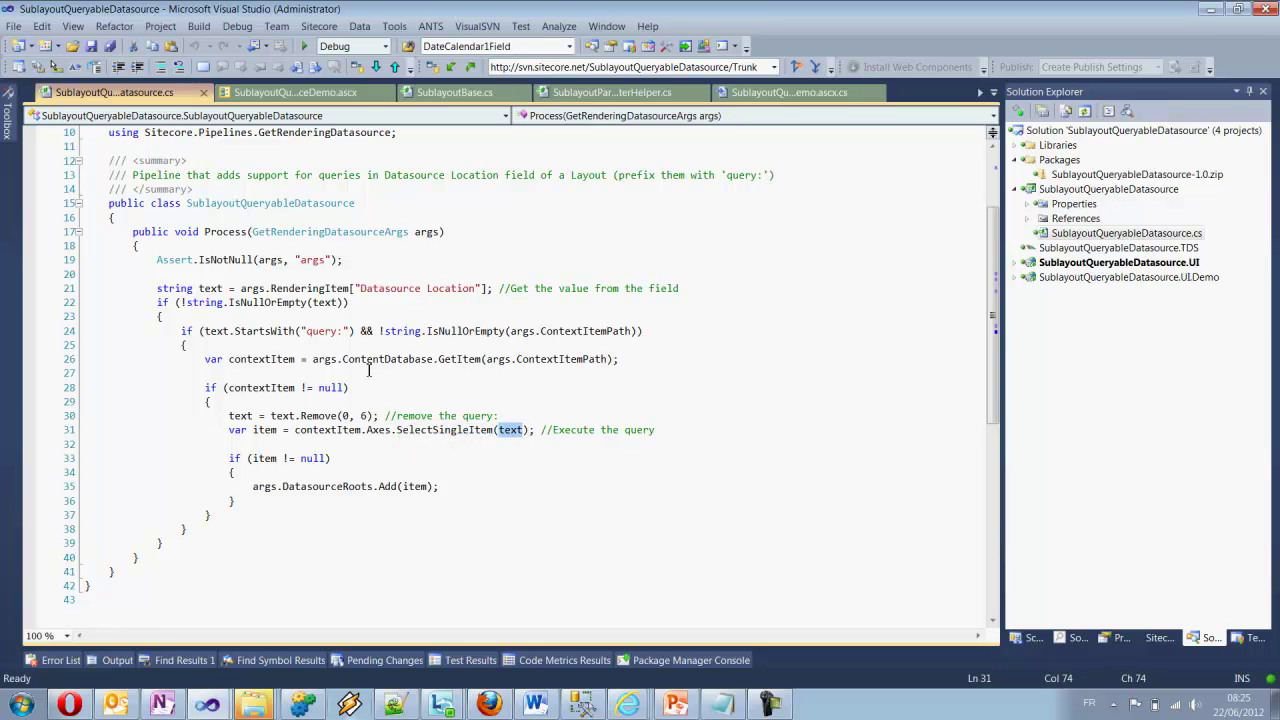
{"action": "double_click", "coordinate": [255, 359]}
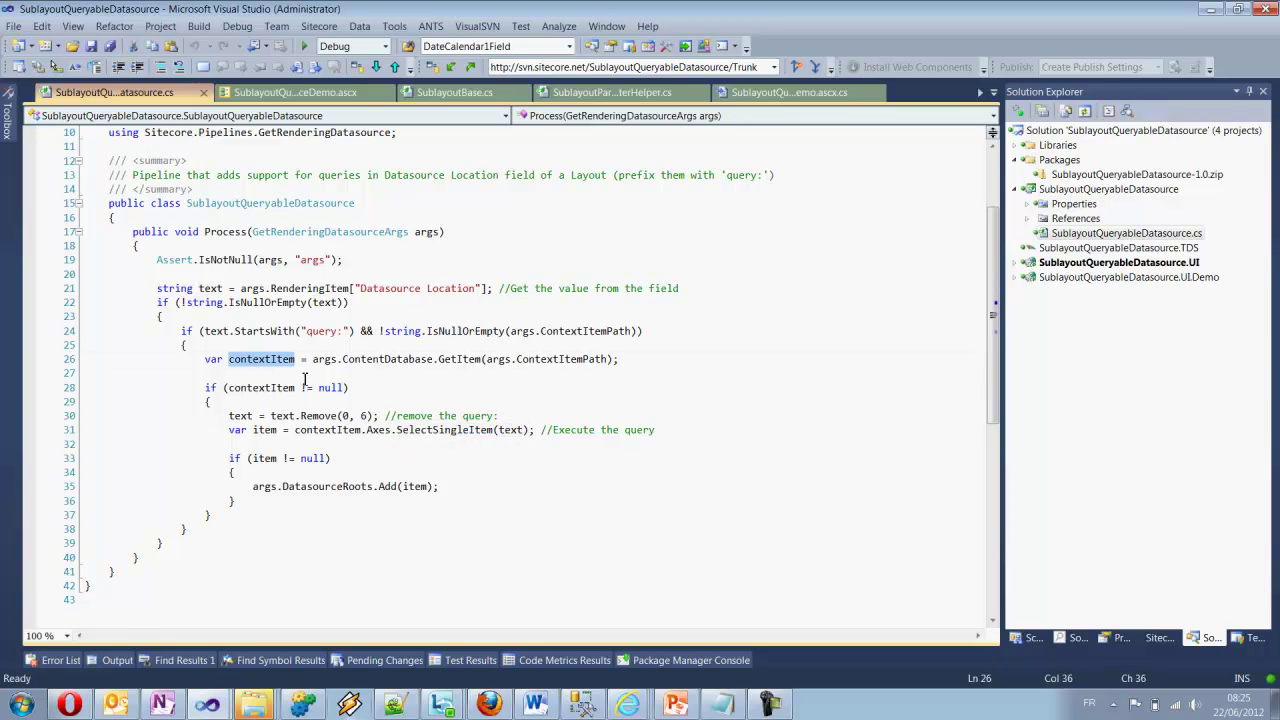
{"action": "double_click", "coordinate": [245, 416]}
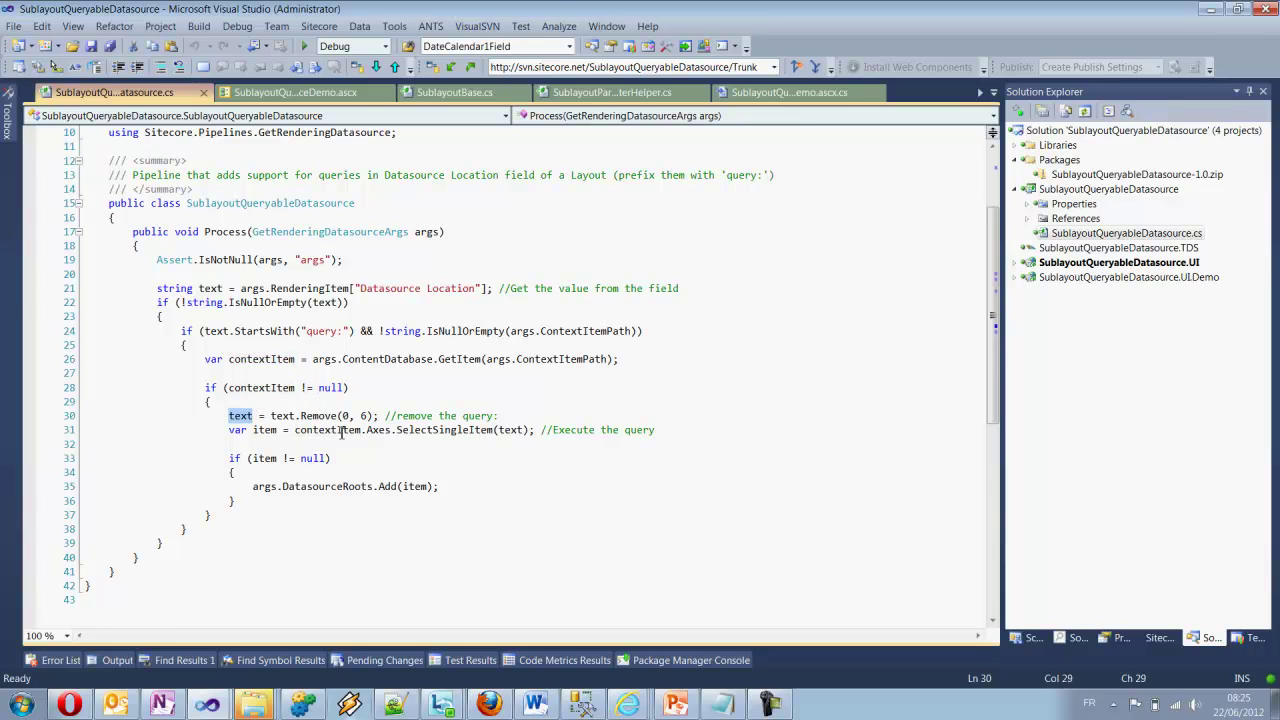
{"action": "double_click", "coordinate": [264, 431]}
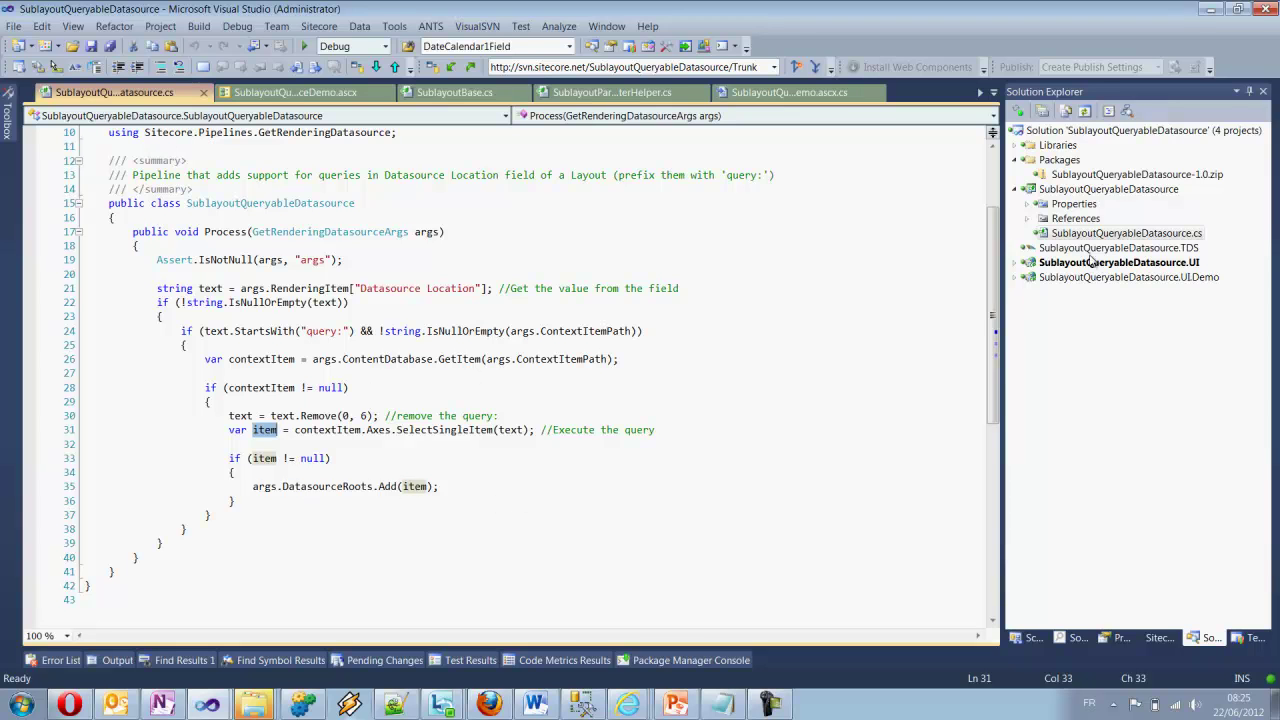
Step: Open SublayoutQueryableDatasource.config from the UI project's App_Config/Include folder and examine the processor entry under getRenderingDatasource
{"action": "left_click", "coordinate": [1016, 263]}
{"action": "left_click", "coordinate": [1131, 338]}
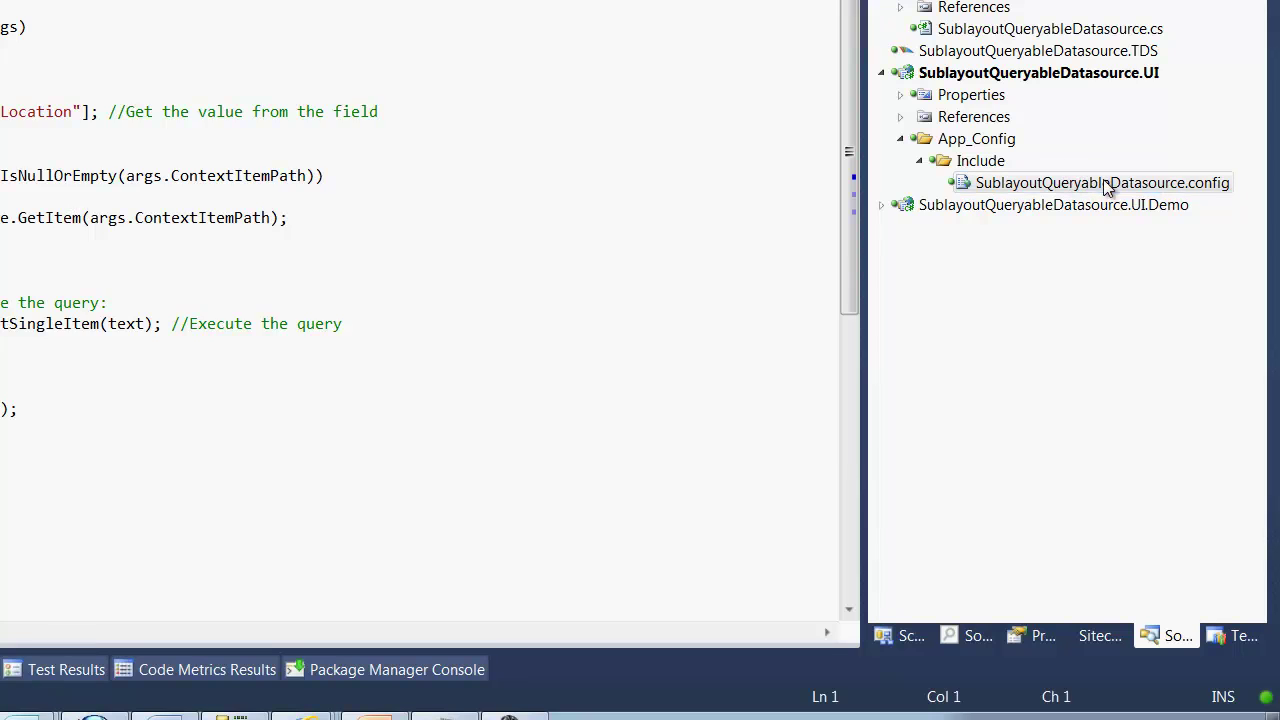
{"action": "double_click", "coordinate": [1107, 184]}
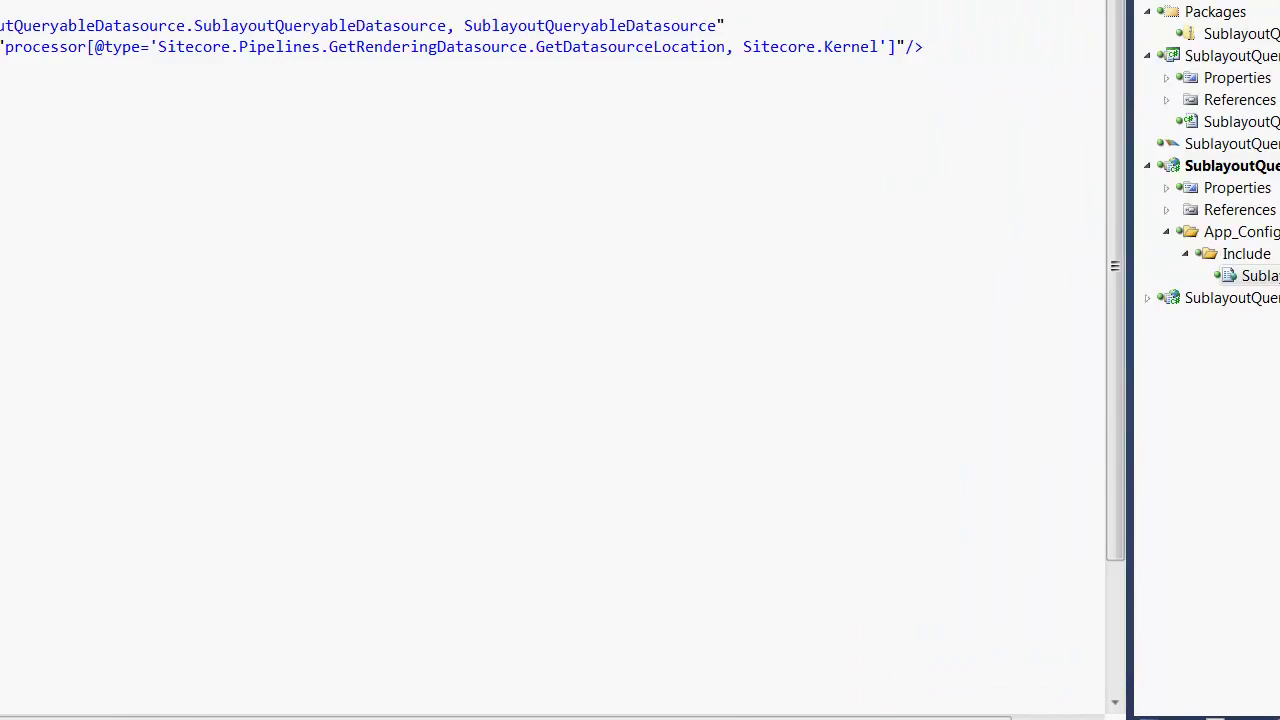
{"action": "double_click", "coordinate": [168, 147]}
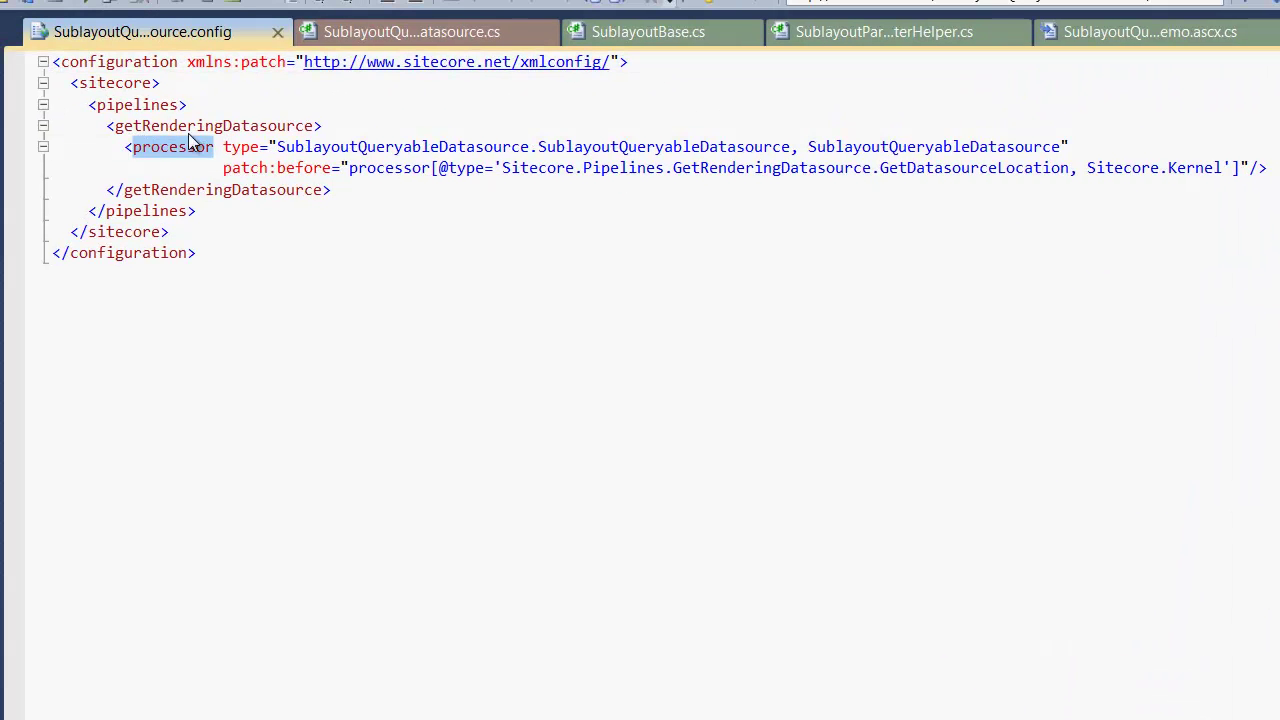
{"action": "double_click", "coordinate": [145, 126]}
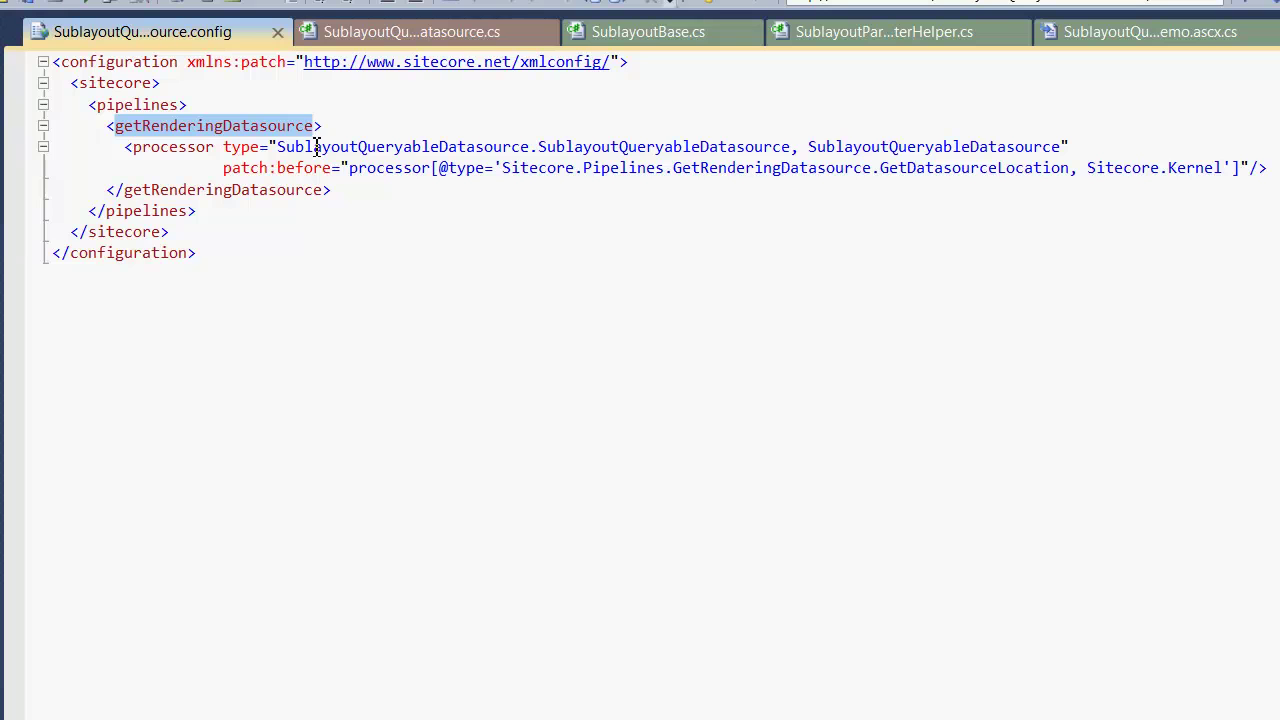